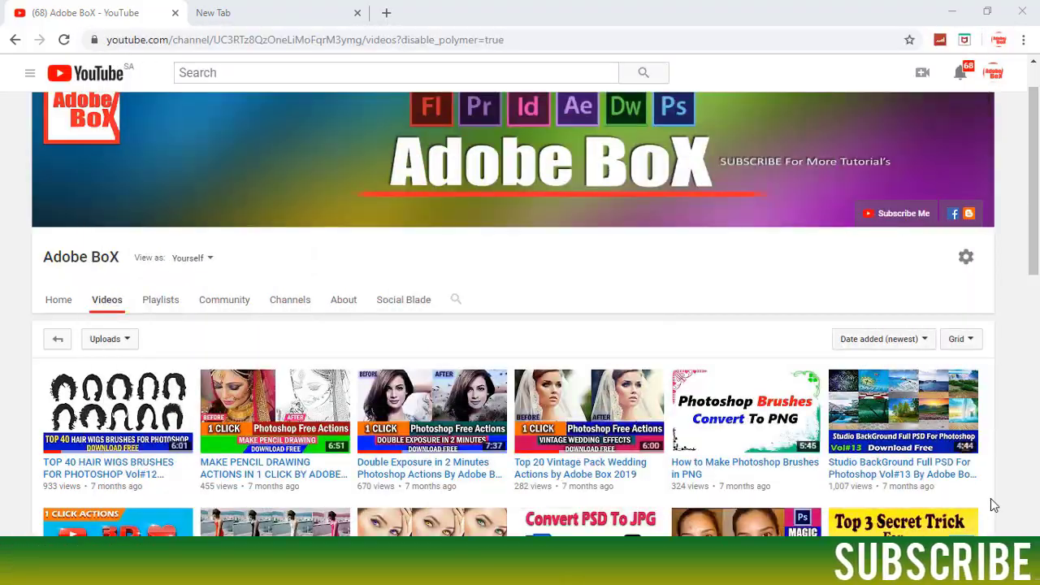
# Scroll the Adobe BoX channel page down to its grid of uploaded Photoshop tutorial videos.
pyautogui.moveTo(1035, 216); pyautogui.dragTo(1037, 334)
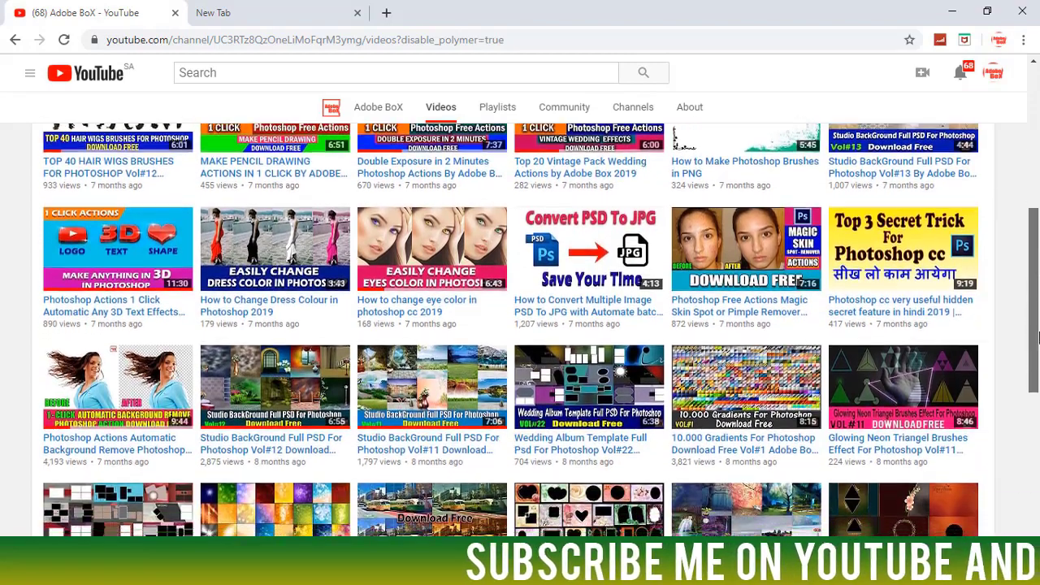
pyautogui.scroll(-2, 1036, 333)
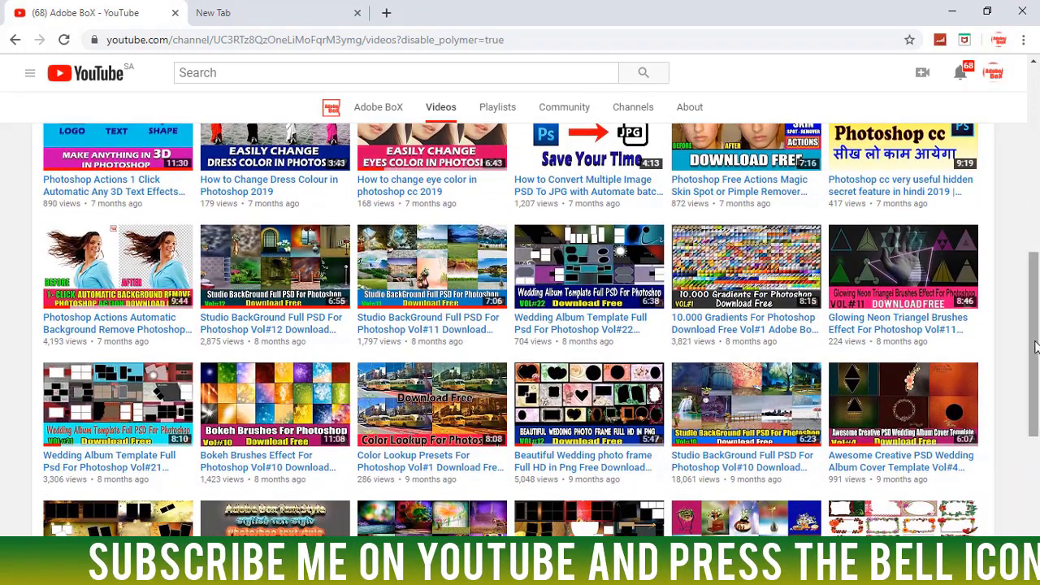
pyautogui.moveTo(1036, 348); pyautogui.dragTo(1036, 371)
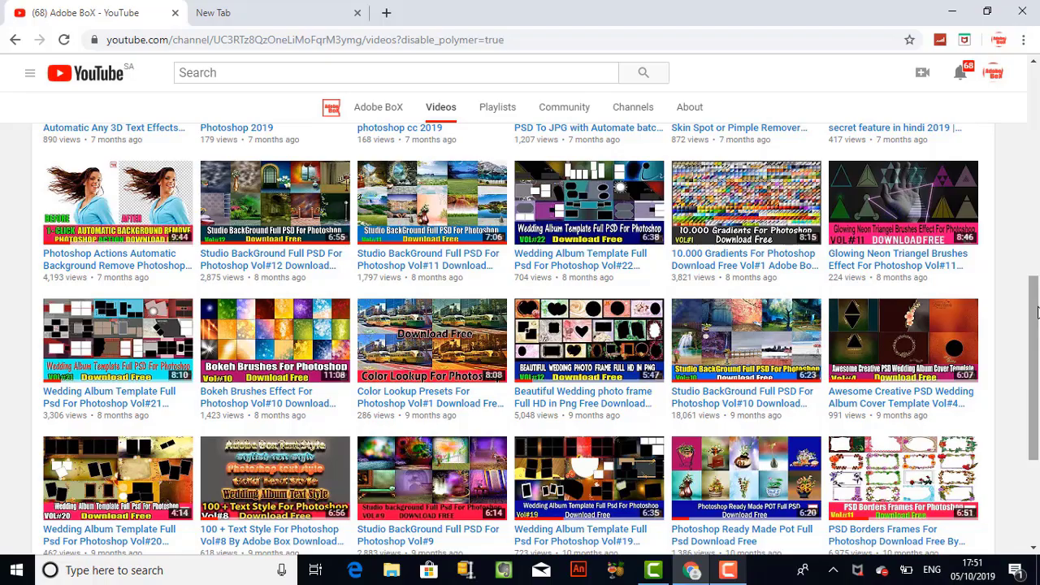
pyautogui.moveTo(1037, 313); pyautogui.dragTo(1037, 95)
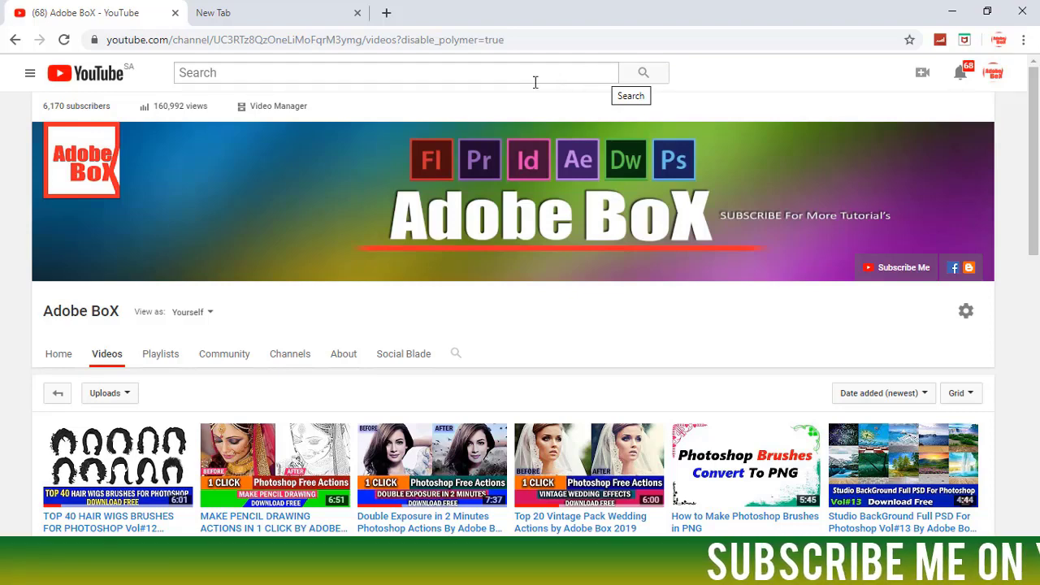
pyautogui.click(312, 12)
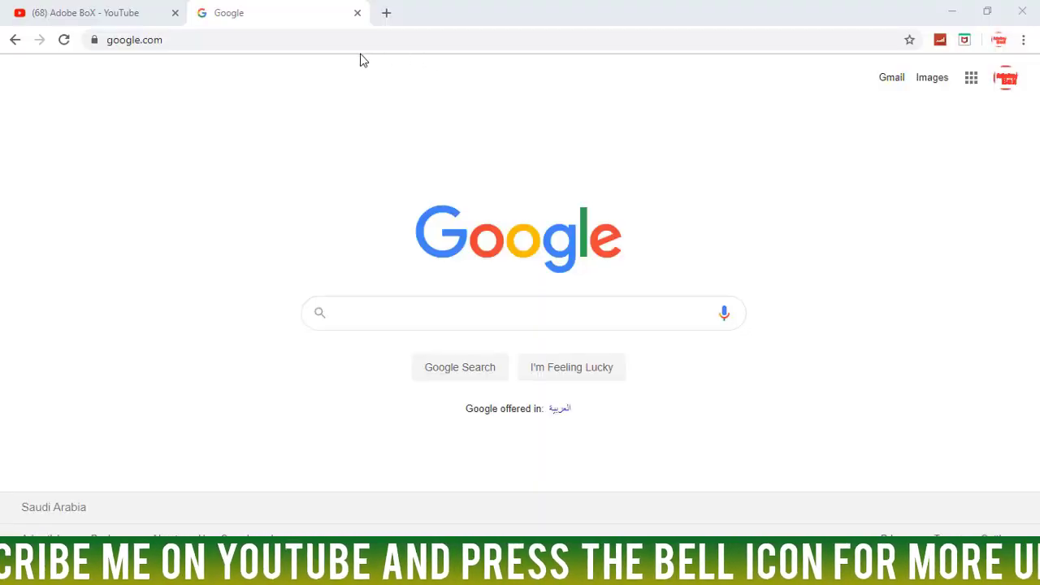
pyautogui.click(366, 313)
pyautogui.write('w')
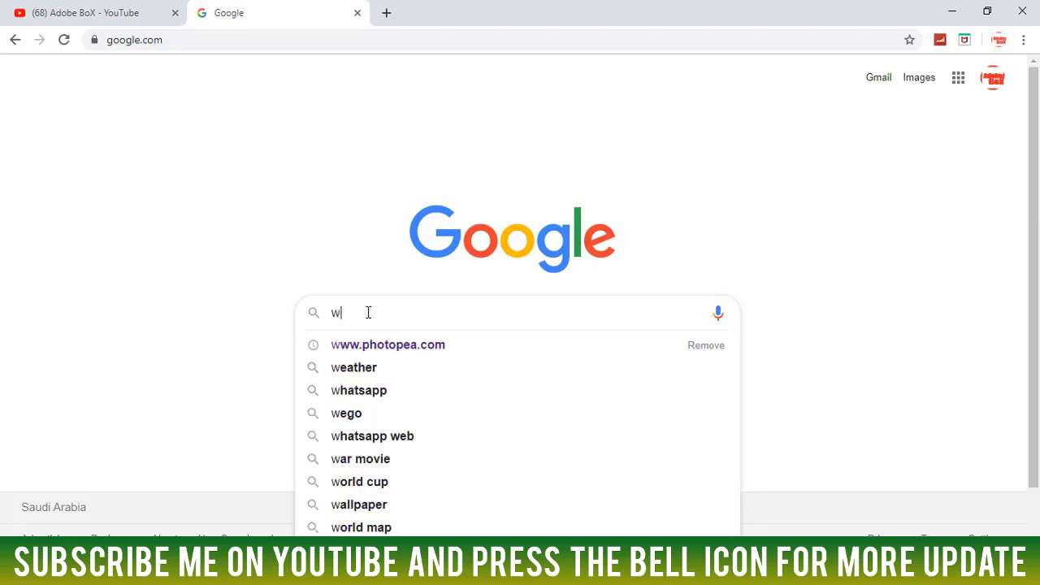
pyautogui.write('ww.p')
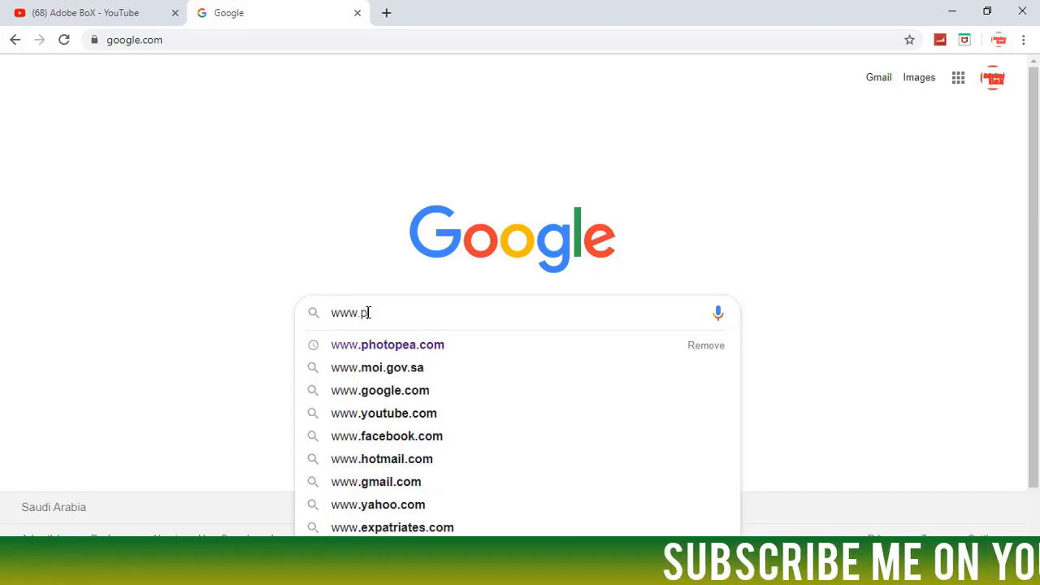
pyautogui.write('hoto')
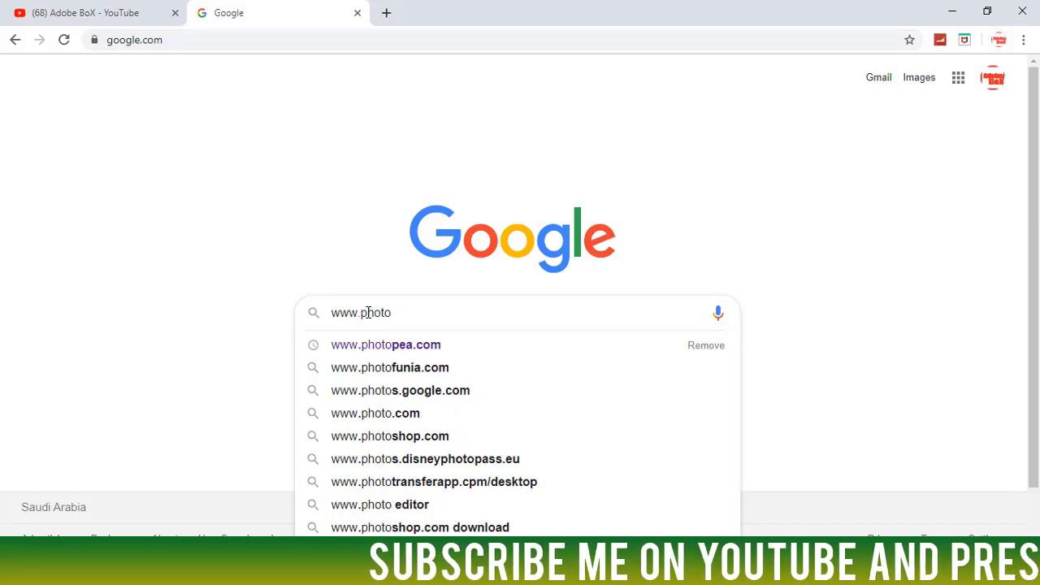
pyautogui.write('pea')
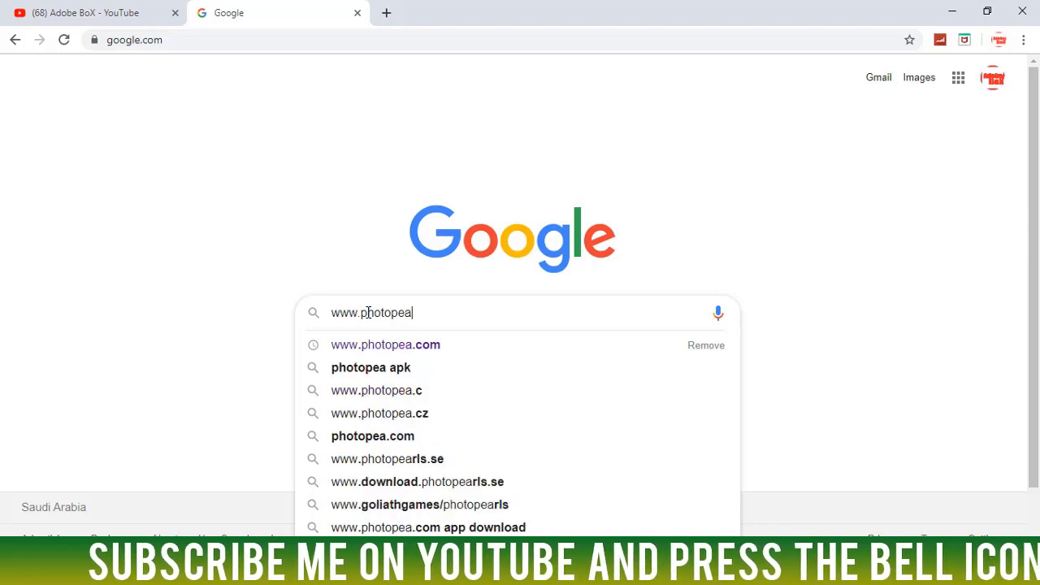
pyautogui.write('.com')
pyautogui.press('Return')
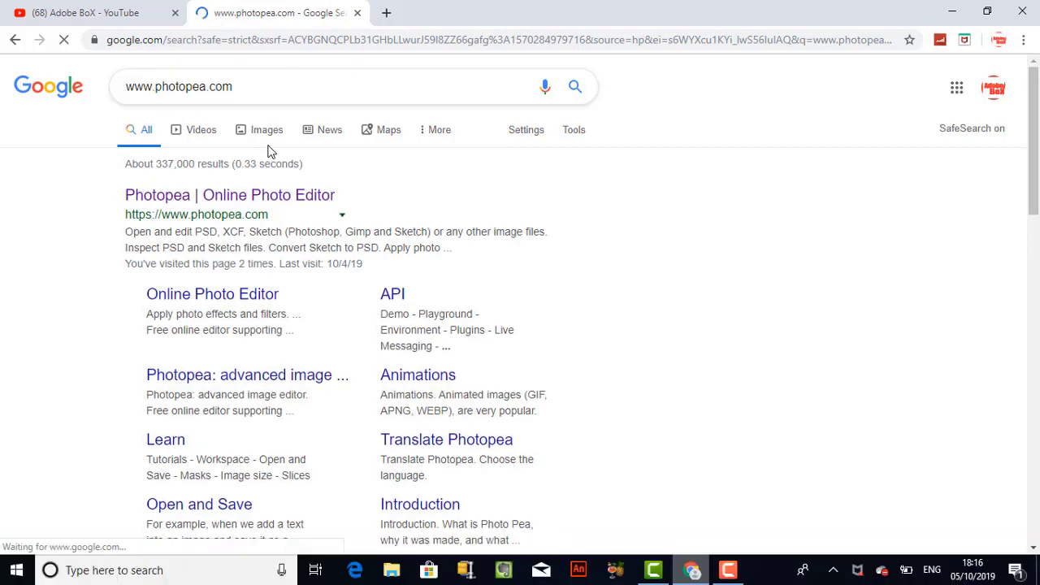
# Open the Photopea | Online Photo Editor result and glance through its File menu.
pyautogui.click(272, 196)
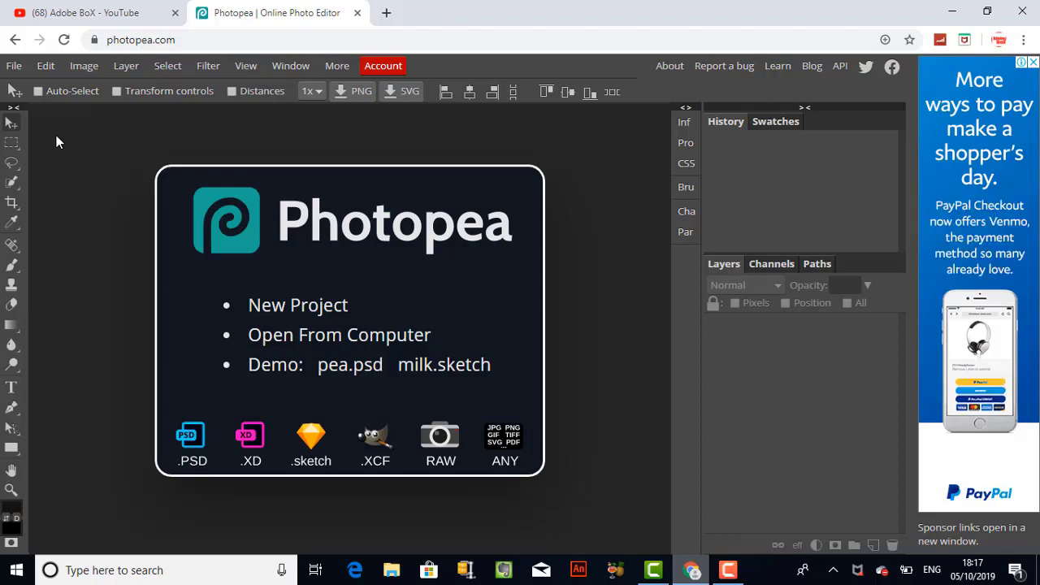
pyautogui.click(16, 68)
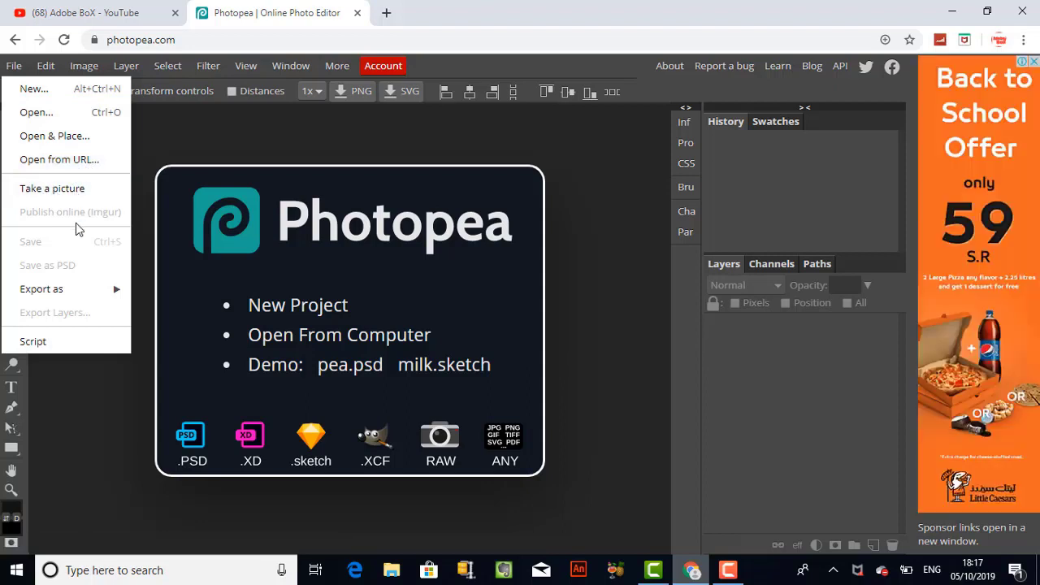
pyautogui.moveTo(49, 289)
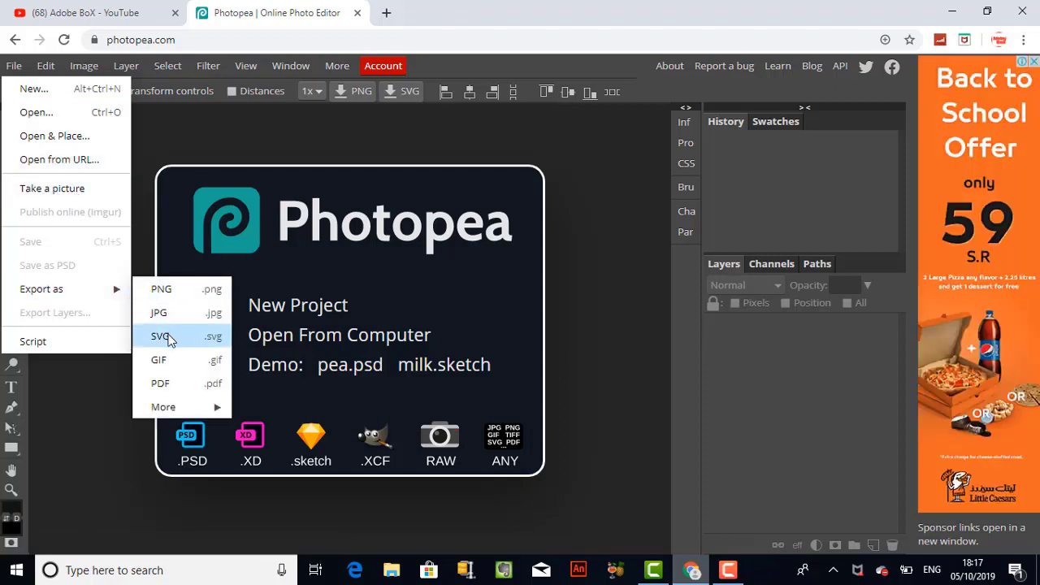
pyautogui.click(80, 400)
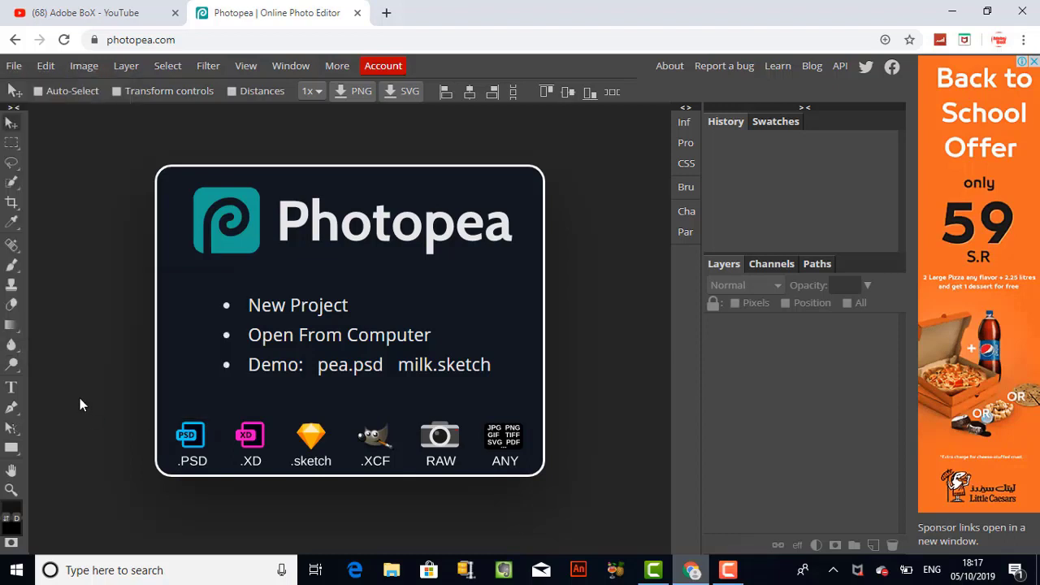
pyautogui.click(45, 67)
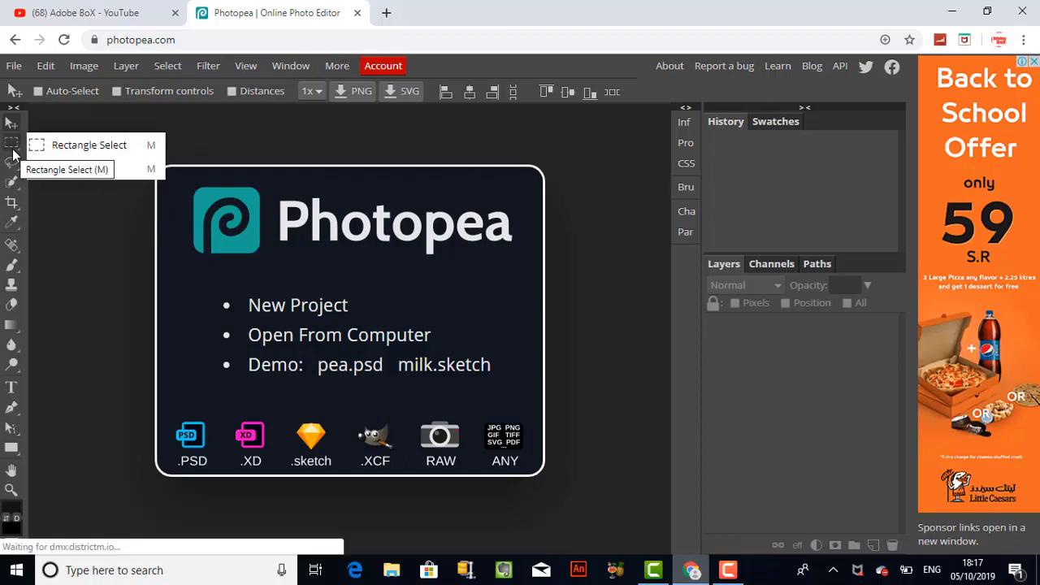
pyautogui.moveTo(11, 163)
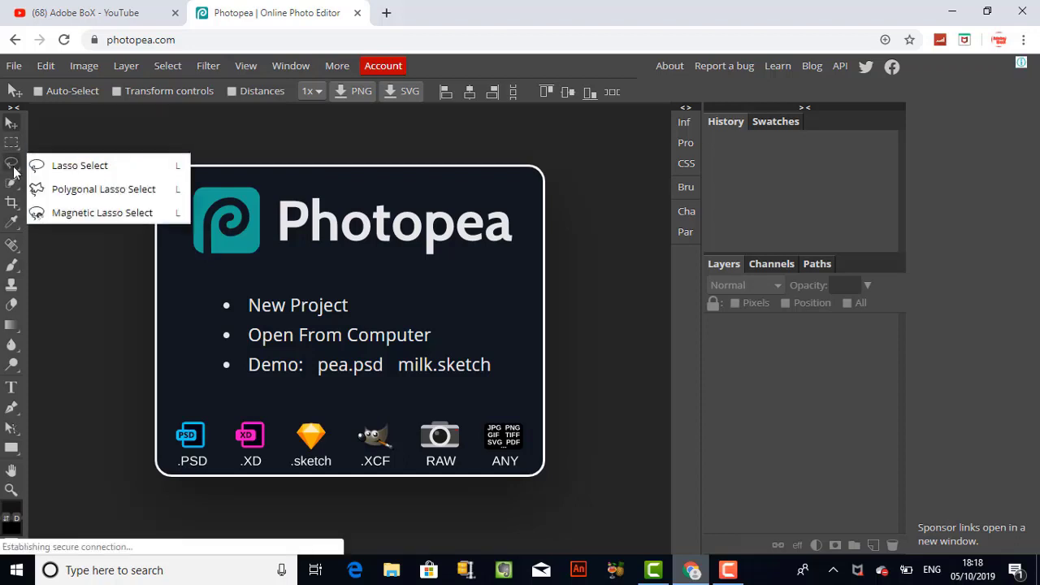
pyautogui.click(91, 165)
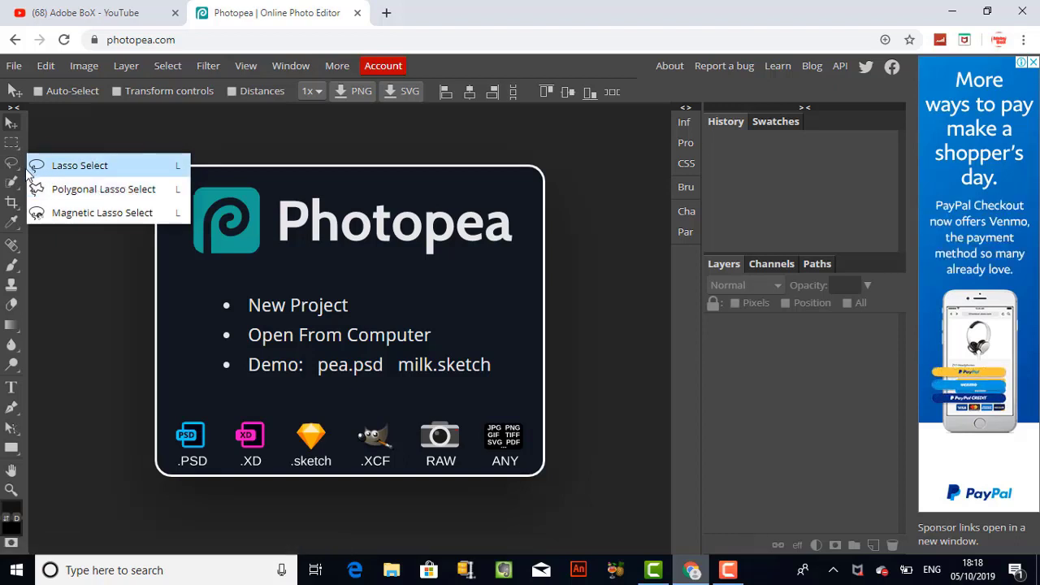
pyautogui.moveTo(11, 304)
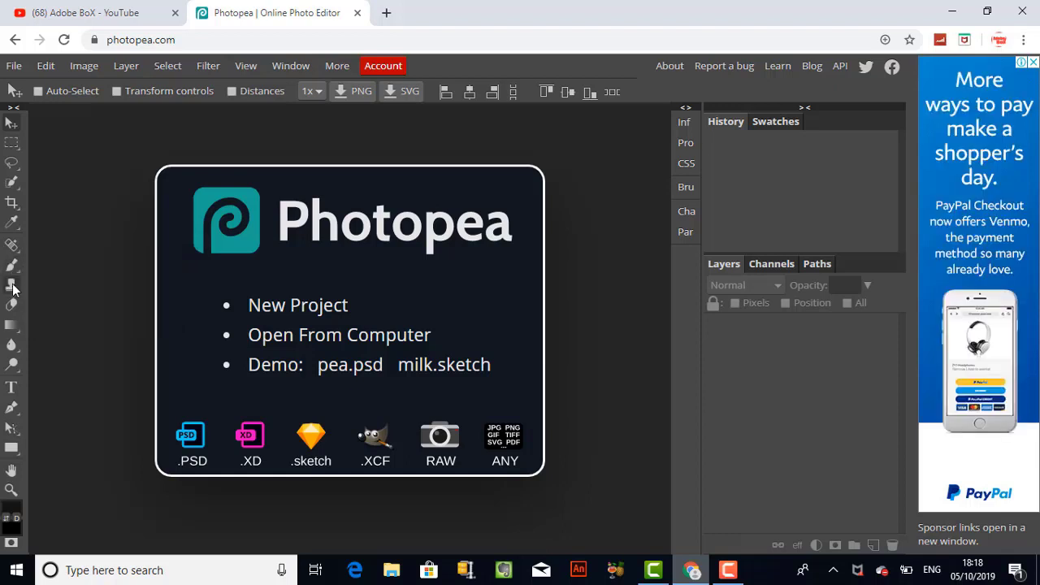
pyautogui.rightClick(12, 325)
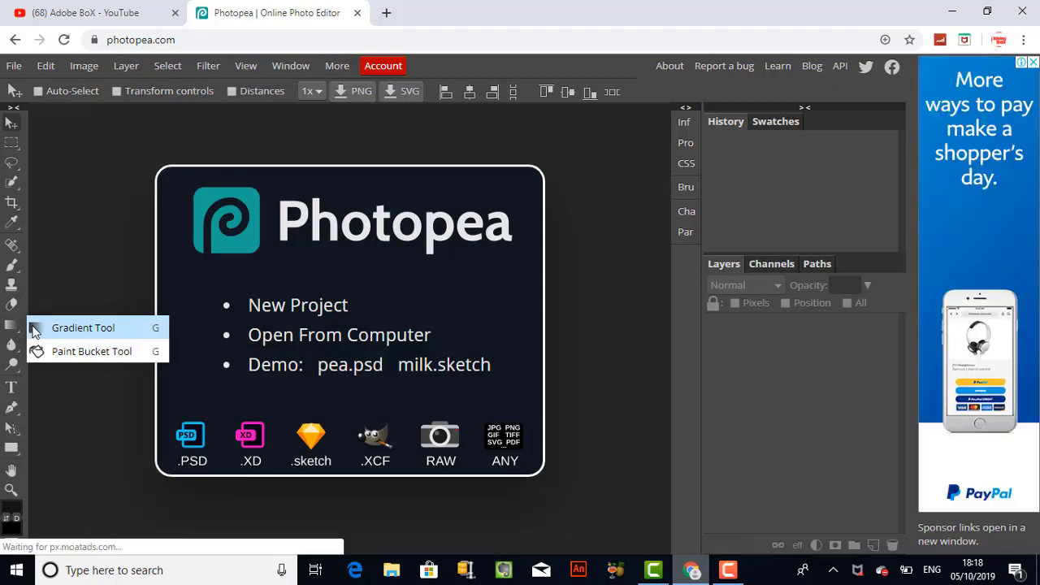
pyautogui.rightClick(16, 346)
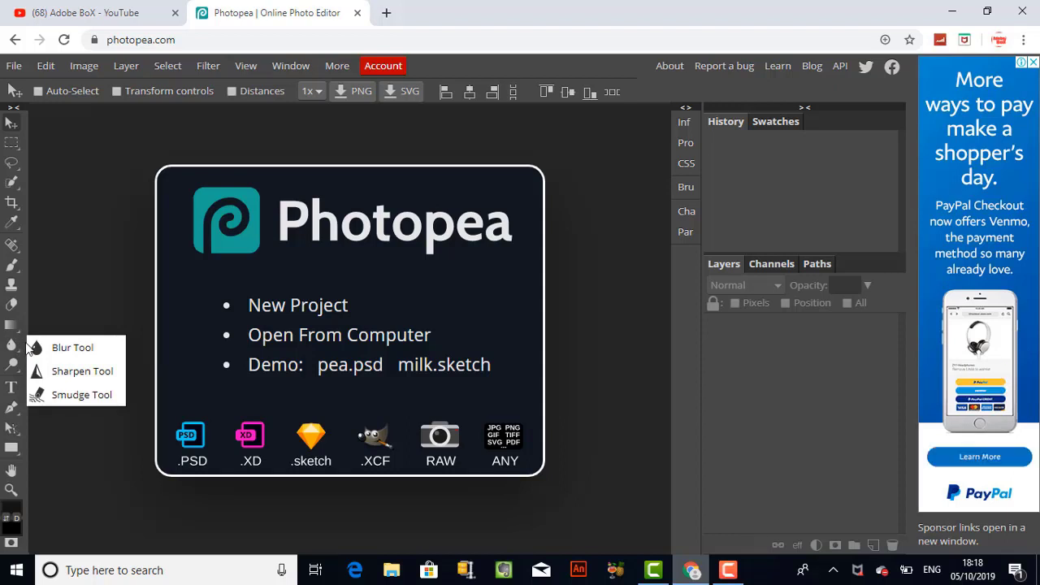
pyautogui.rightClick(11, 367)
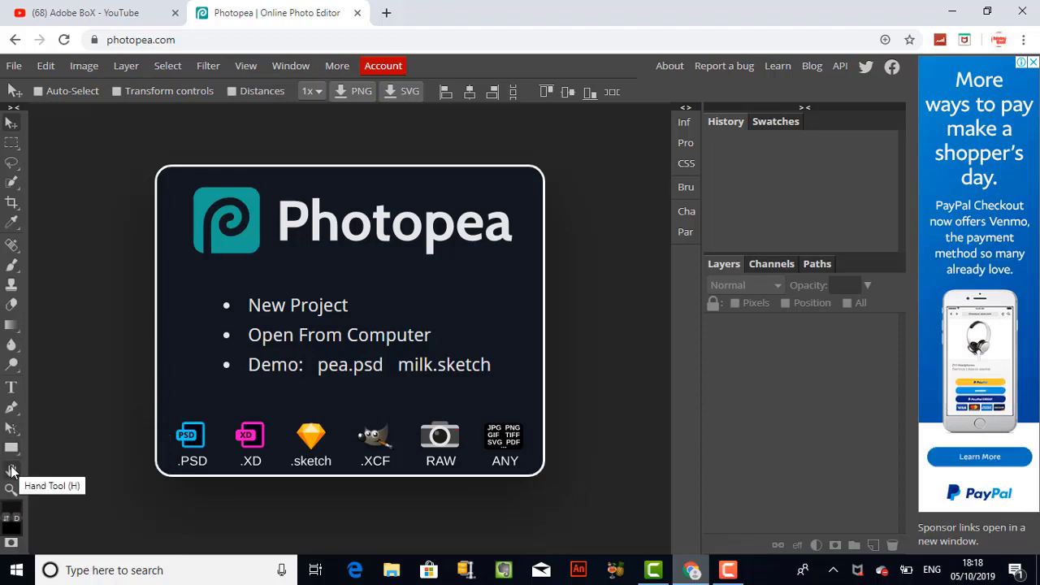
# Inspect the foreground colour unchanged, then confirm black 000000 as the background colour.
pyautogui.click(25, 507)
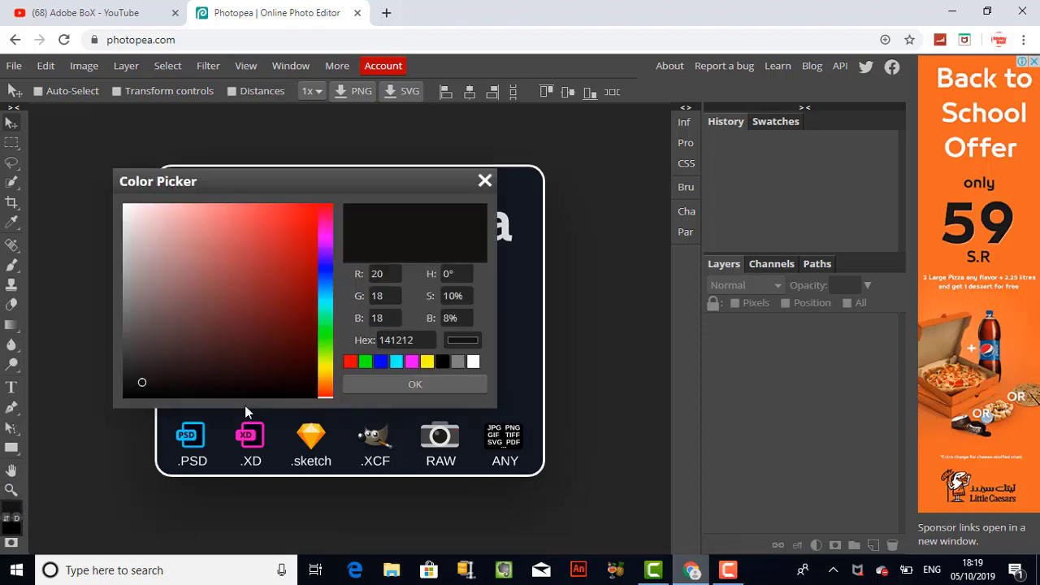
pyautogui.click(484, 181)
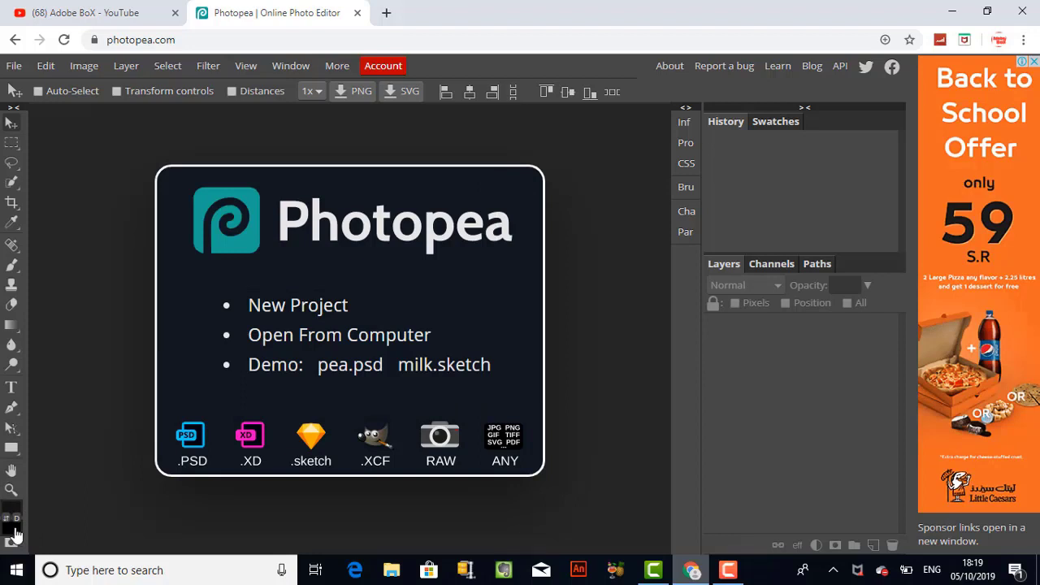
pyautogui.click(15, 535)
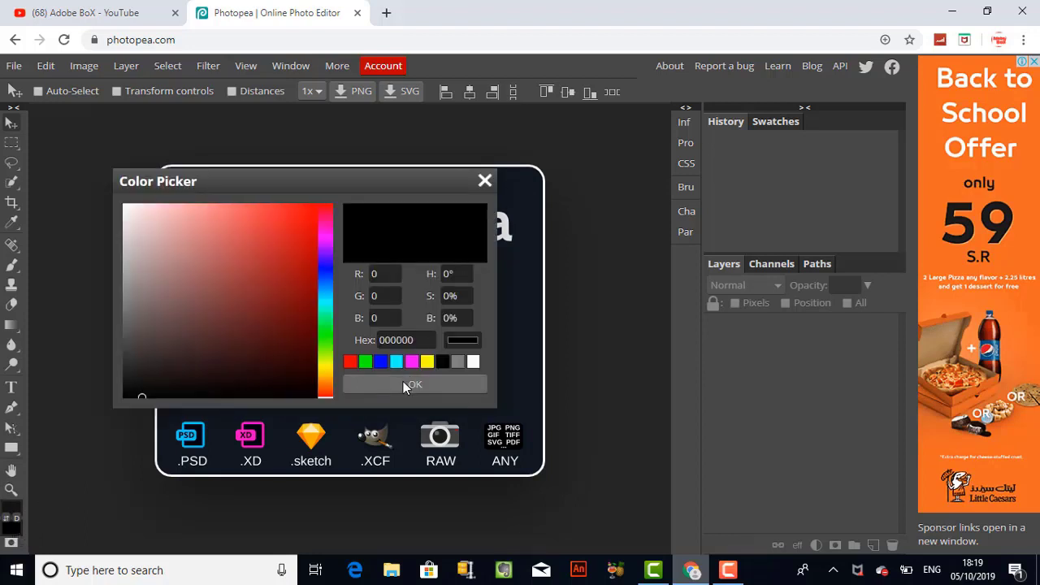
pyautogui.click(403, 381)
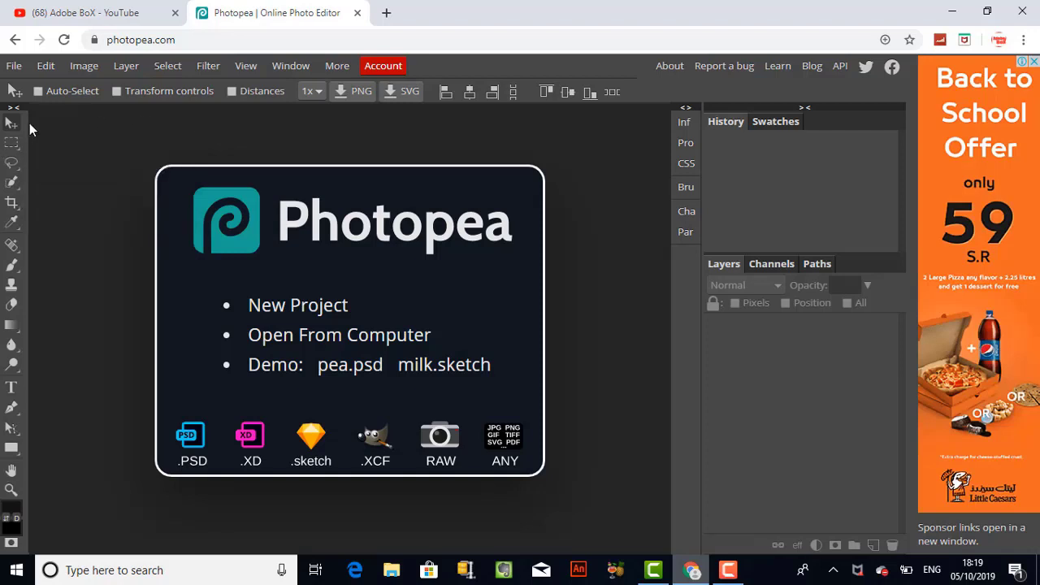
# Open the pink Wake Me Up! template from File > New, then close template.psd.
pyautogui.click(15, 68)
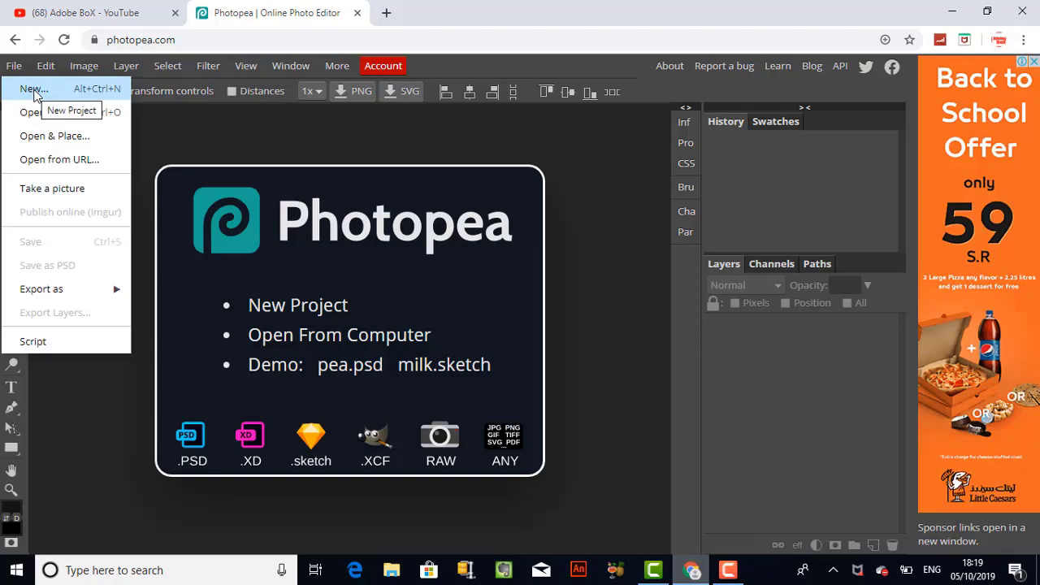
pyautogui.click(34, 91)
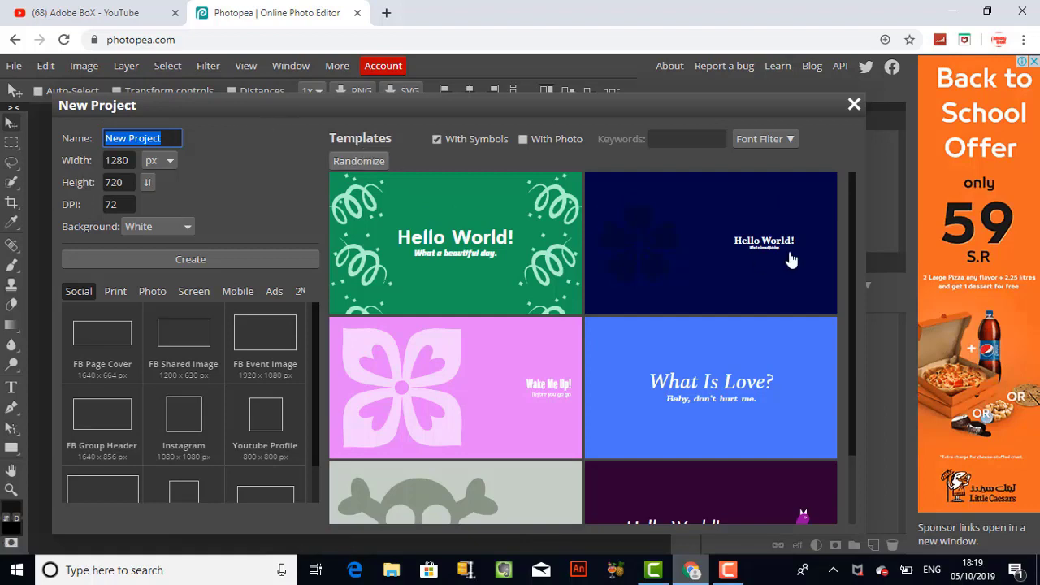
pyautogui.moveTo(855, 218); pyautogui.dragTo(855, 247)
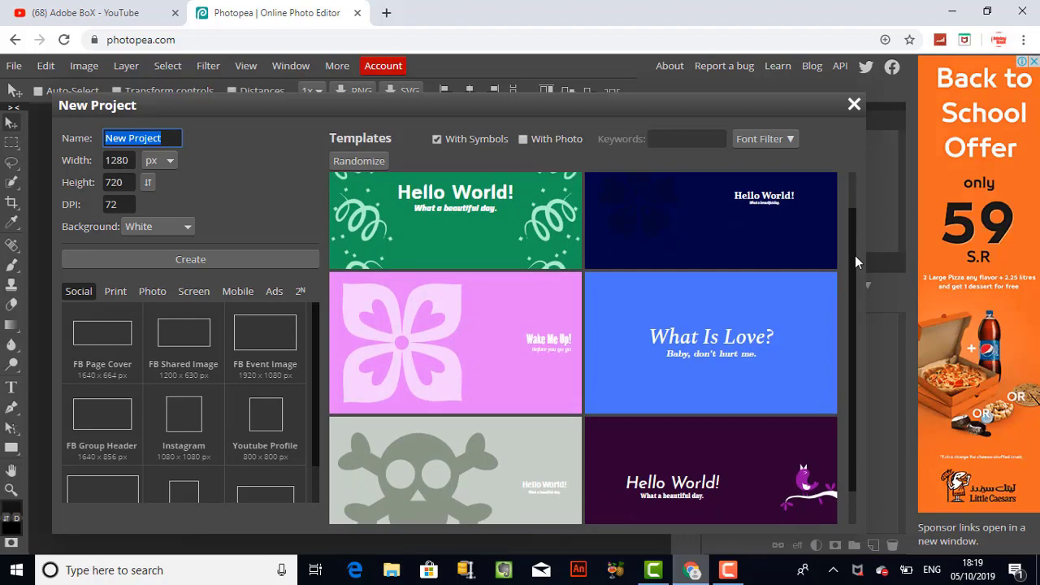
pyautogui.moveTo(855, 246)
pyautogui.mouseDown()
pyautogui.moveTo(858, 432)
pyautogui.moveTo(867, 232)
pyautogui.mouseUp()
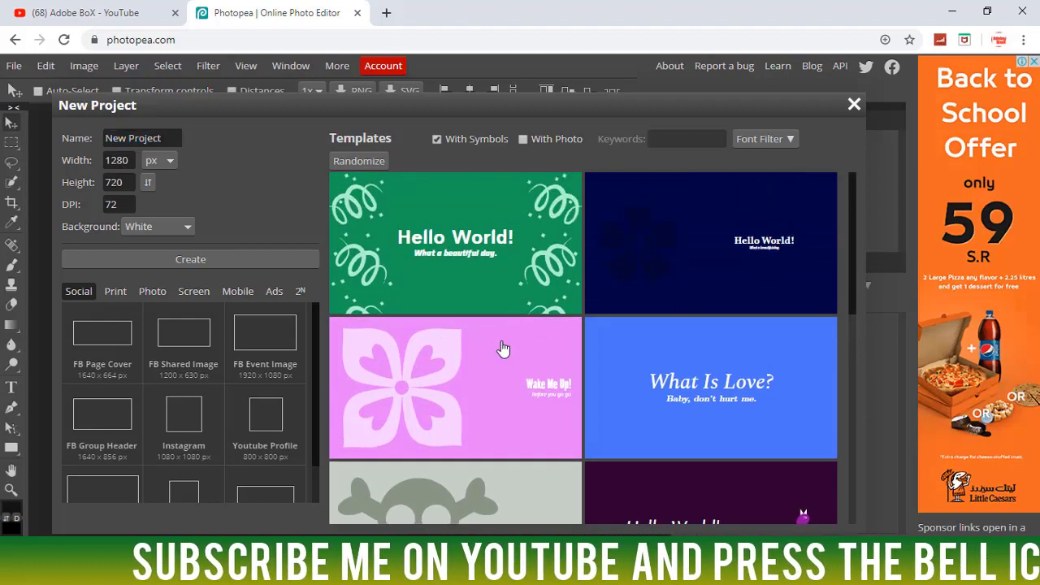
pyautogui.click(469, 343)
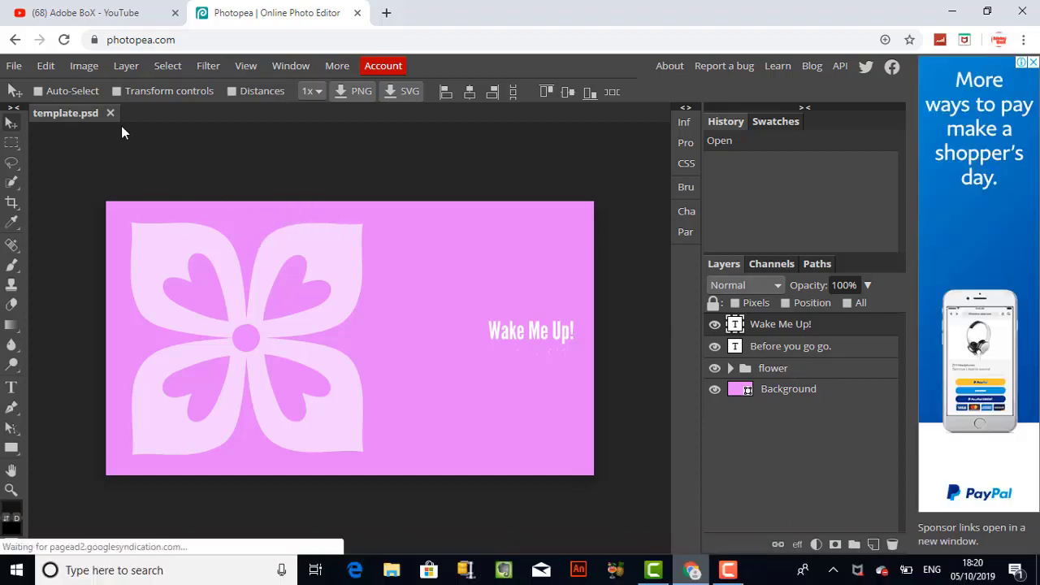
pyautogui.click(109, 113)
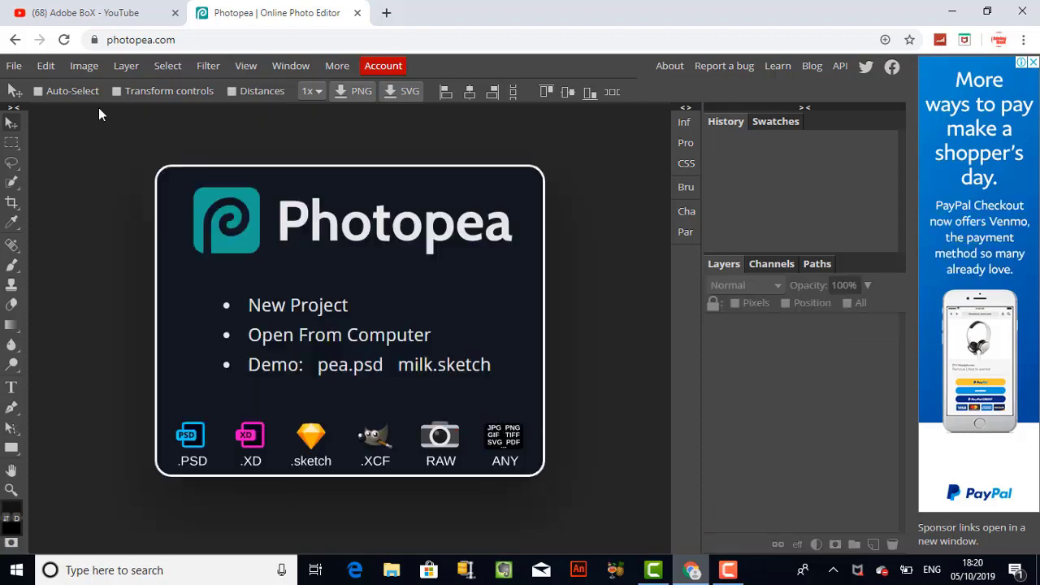
# Reopen the New Project dialog and scroll through the Social size presets.
pyautogui.click(14, 65)
pyautogui.click(31, 89)
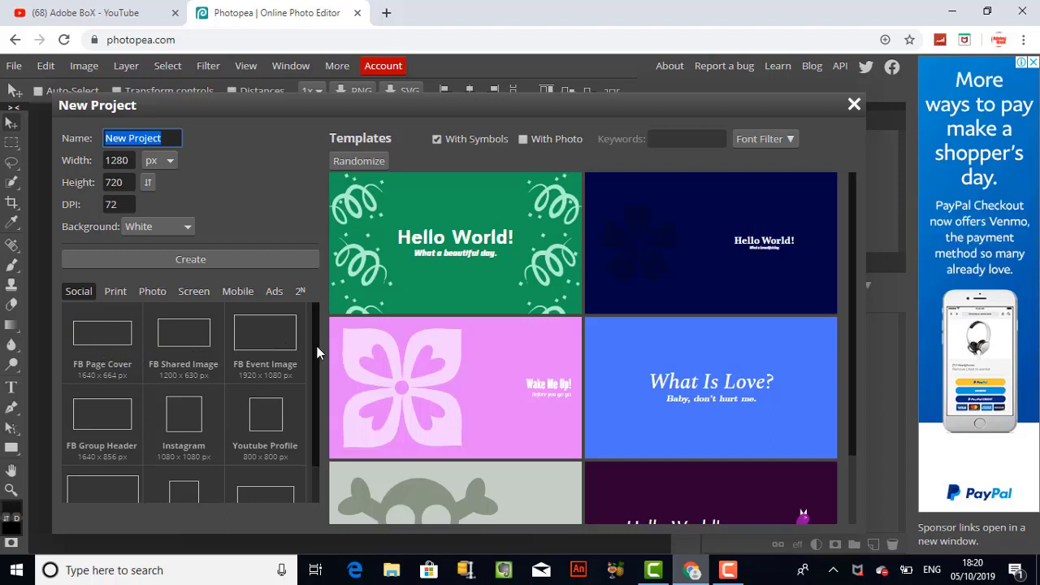
pyautogui.moveTo(317, 346); pyautogui.dragTo(320, 417)
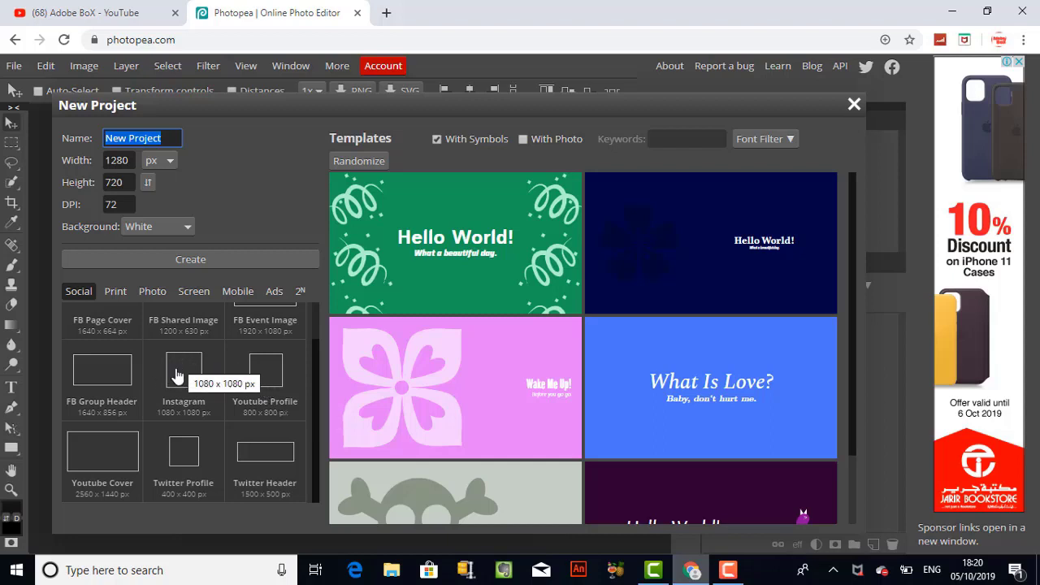
# Browse the Print, Photo and Screen size presets in the New Project dialog.
pyautogui.click(114, 291)
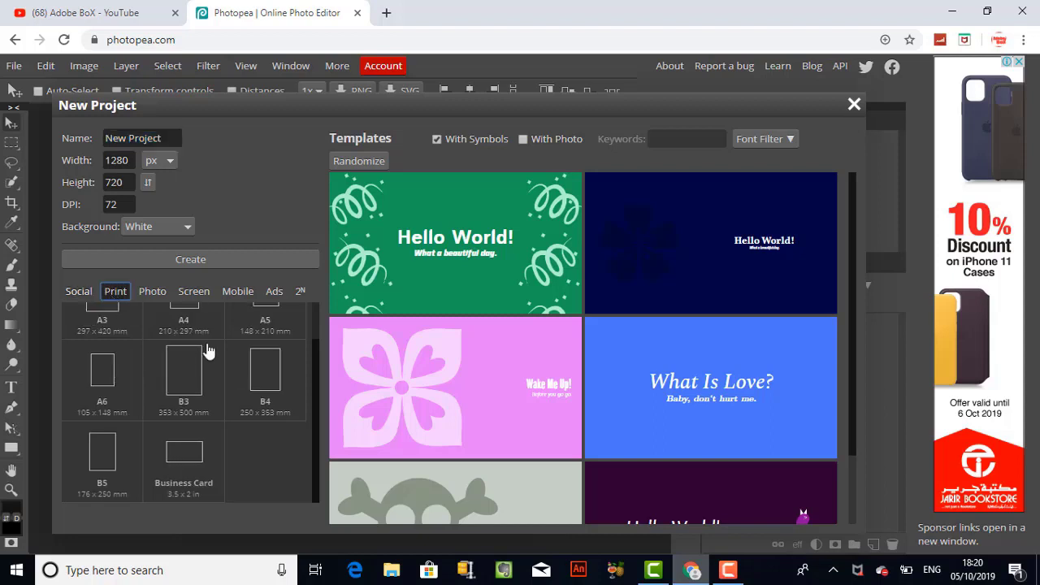
pyautogui.moveTo(319, 371); pyautogui.dragTo(317, 331)
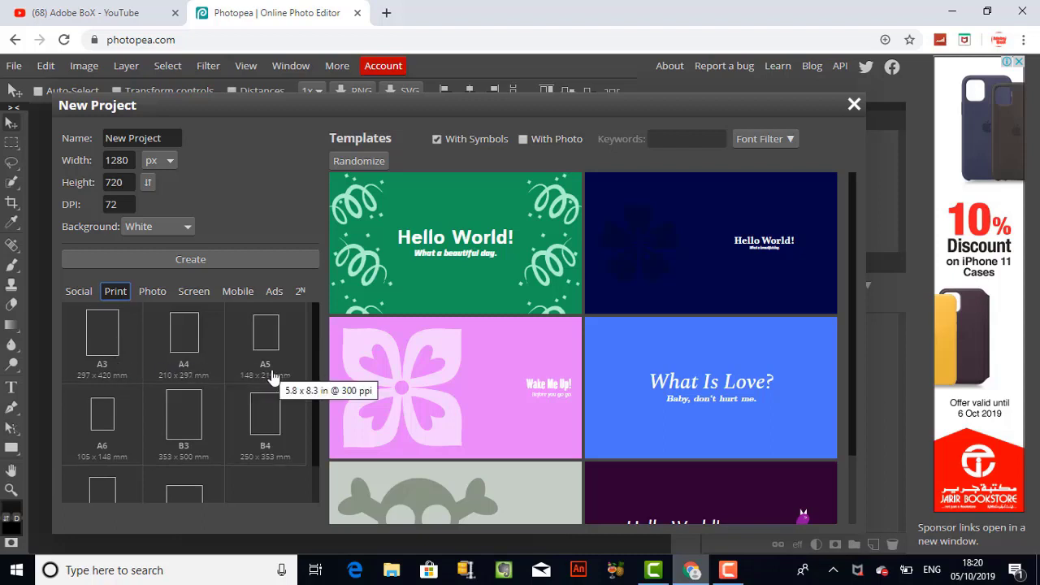
pyautogui.scroll(-1, 323, 454)
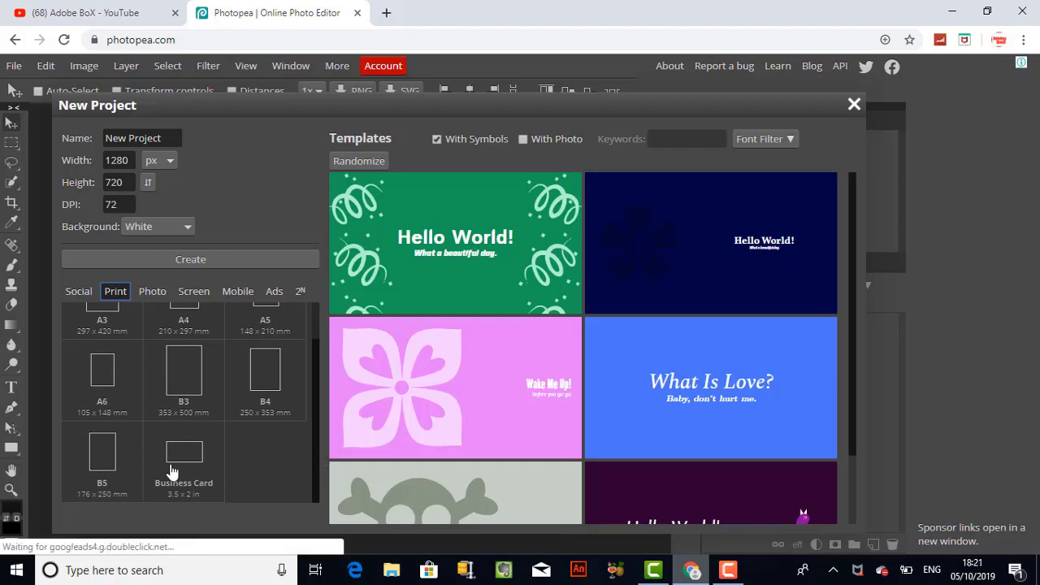
pyautogui.scroll(1, 317, 429)
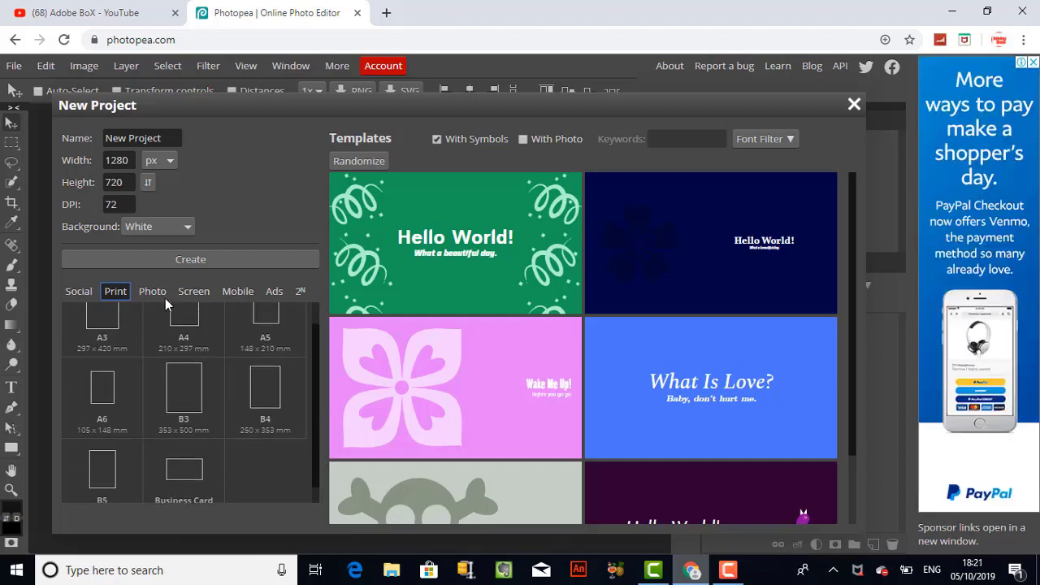
pyautogui.click(159, 298)
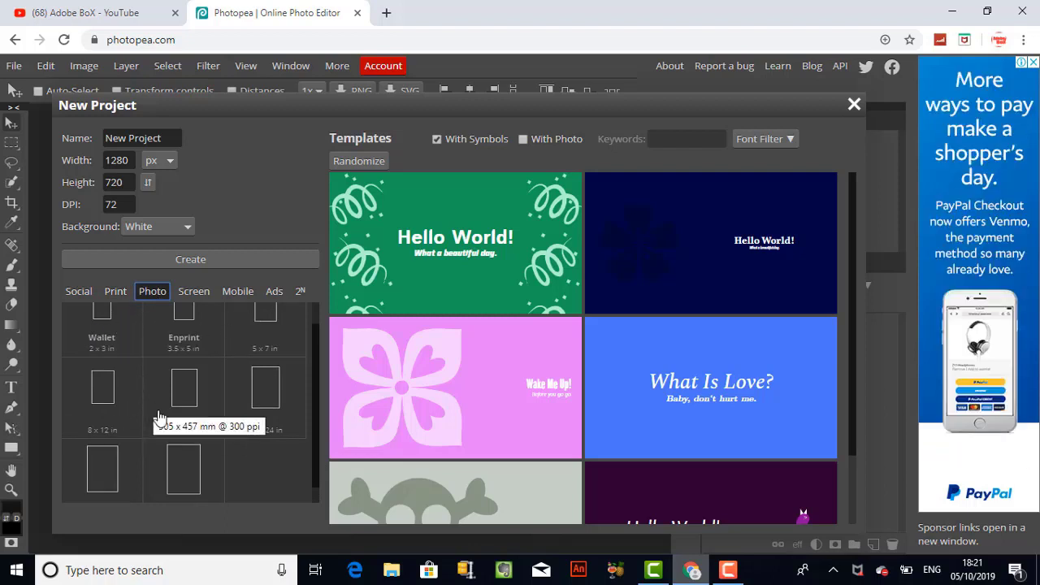
pyautogui.moveTo(317, 377); pyautogui.dragTo(322, 355)
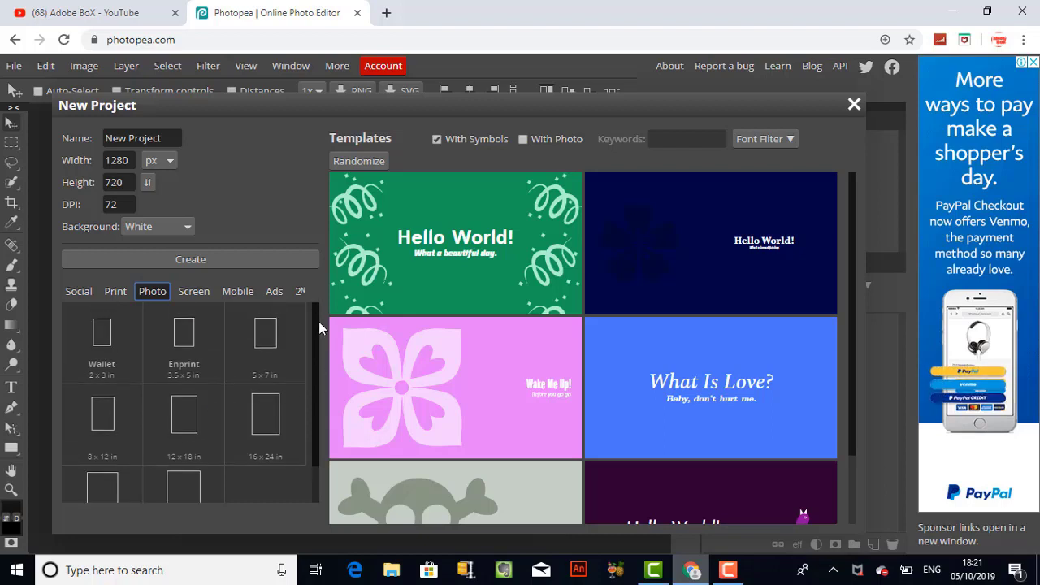
pyautogui.click(185, 293)
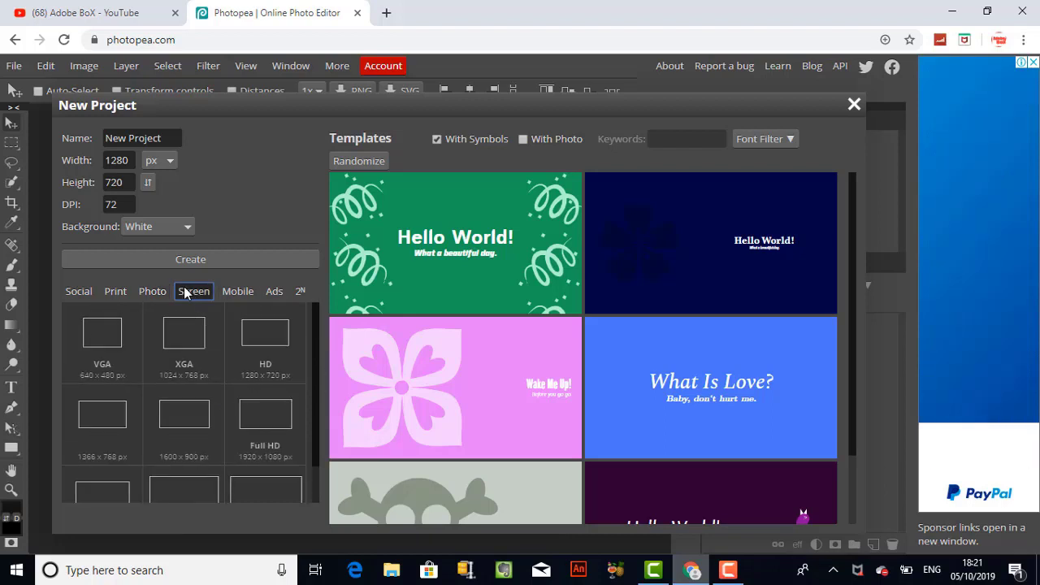
pyautogui.scroll(-1, 140, 369)
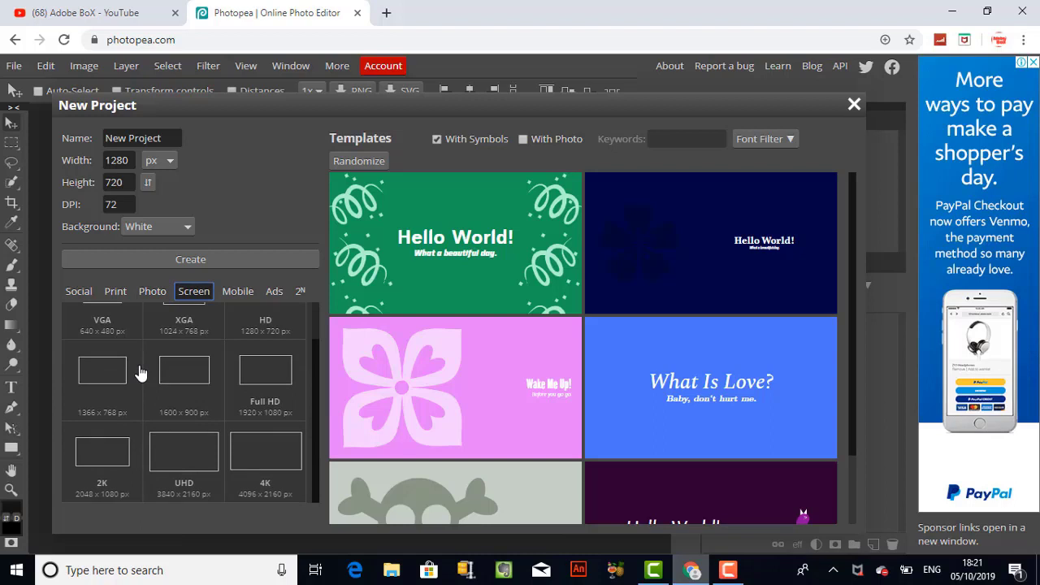
pyautogui.scroll(1, 140, 372)
# Look through the Mobile and Ads presets, then pick Social's FB Event Image at 1920 × 1080 px.
pyautogui.click(235, 291)
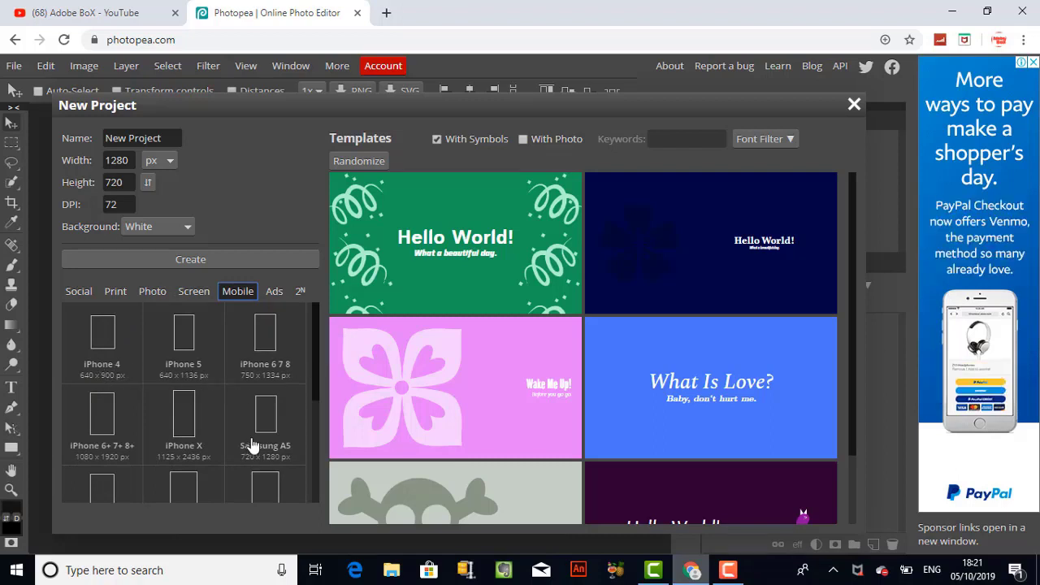
pyautogui.moveTo(316, 385)
pyautogui.mouseDown()
pyautogui.moveTo(316, 490)
pyautogui.moveTo(316, 370)
pyautogui.mouseUp()
pyautogui.click(273, 291)
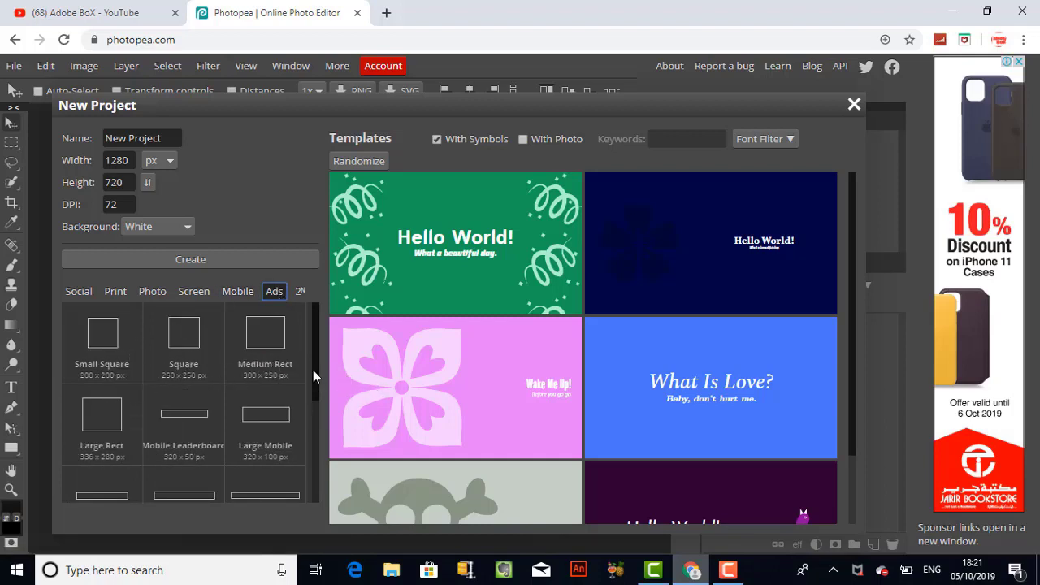
pyautogui.moveTo(313, 370)
pyautogui.mouseDown()
pyautogui.moveTo(320, 404)
pyautogui.moveTo(331, 365)
pyautogui.mouseUp()
pyautogui.click(78, 292)
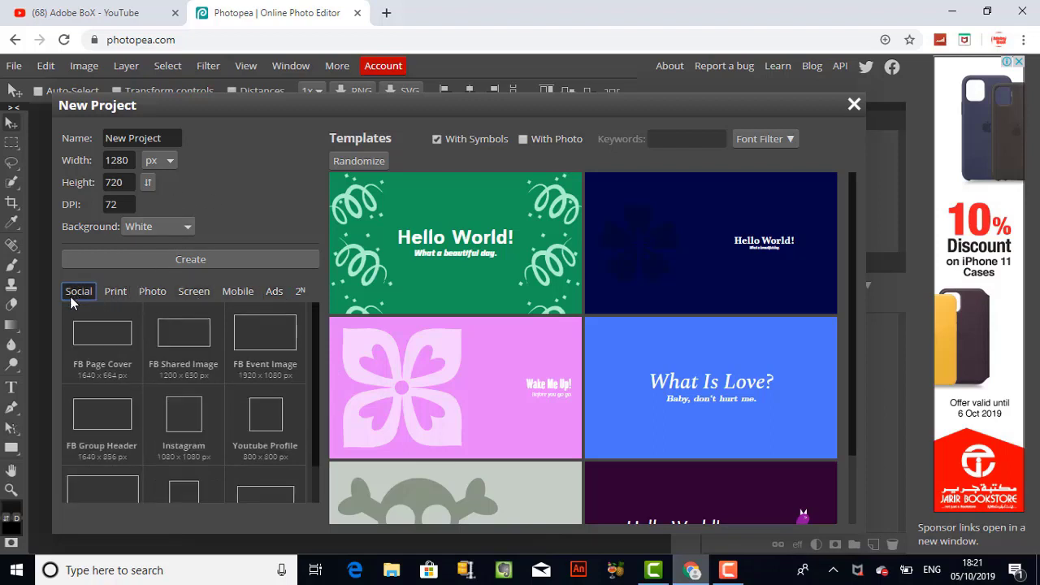
pyautogui.click(274, 340)
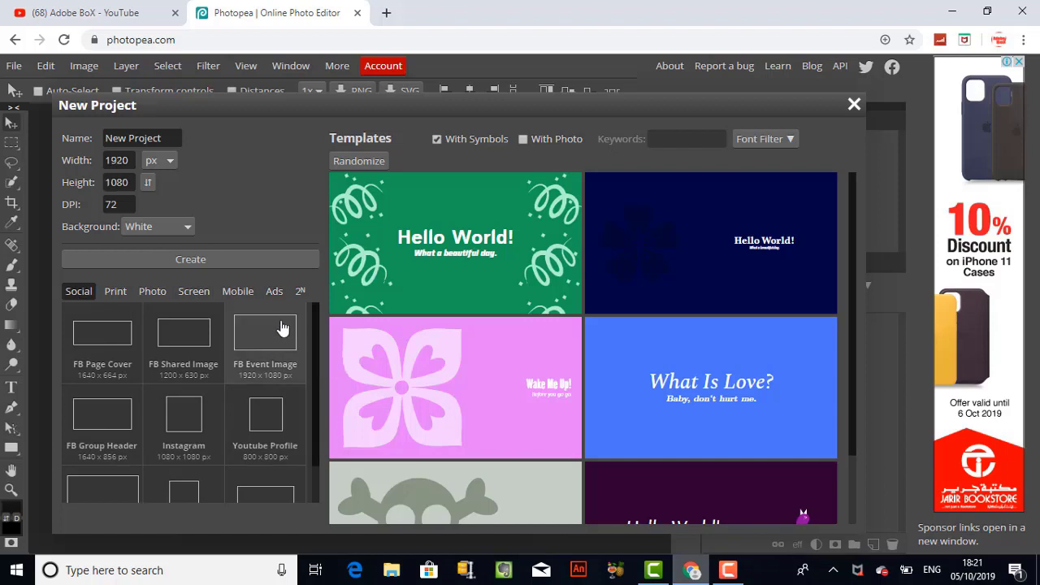
# Create the 1920 × 1080 document and fill its background with near-black 141212.
pyautogui.click(183, 260)
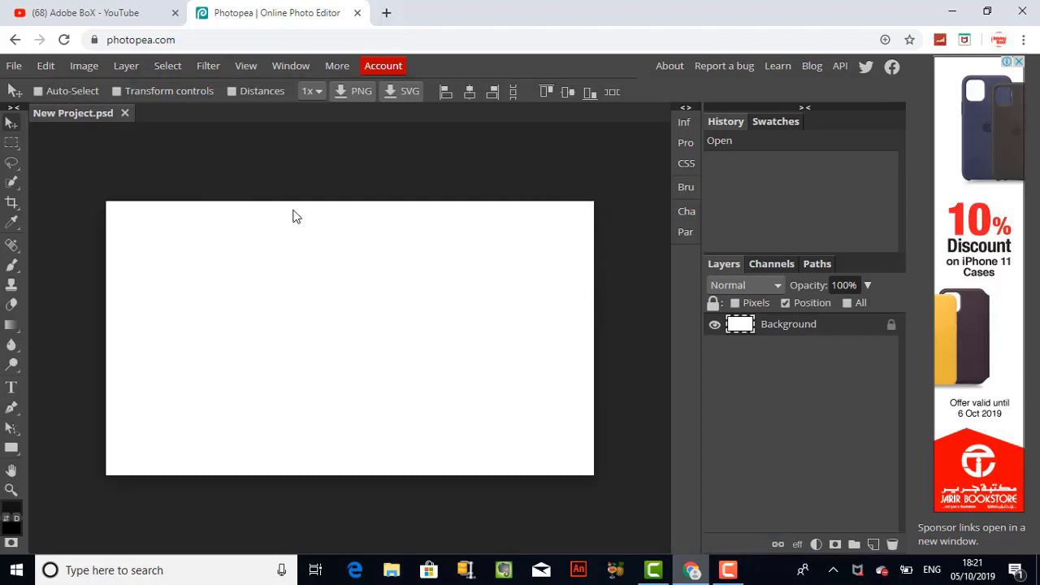
pyautogui.click(13, 512)
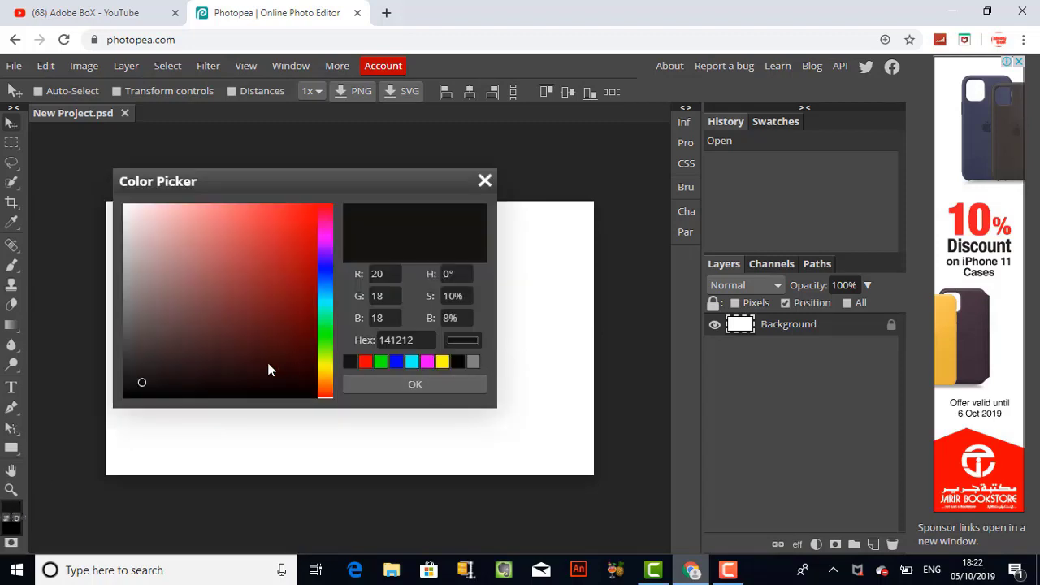
pyautogui.click(408, 386)
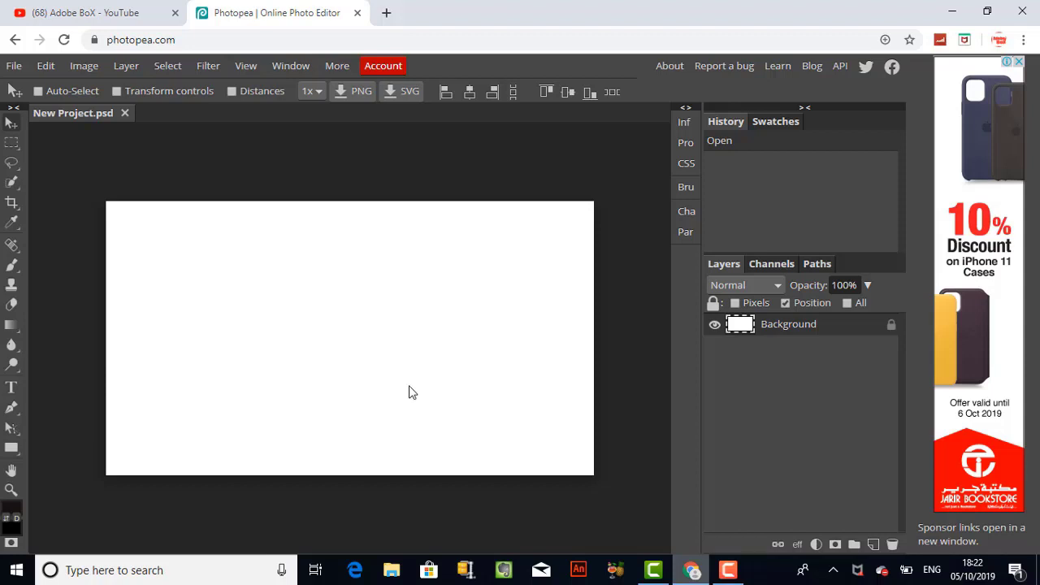
pyautogui.hotkey('alt', 'BackSpace')
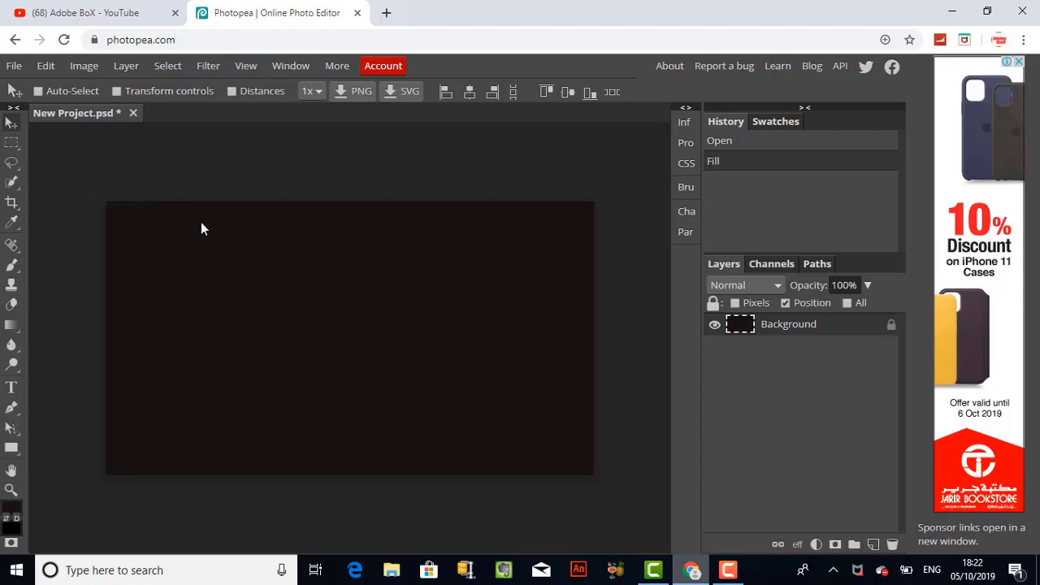
# Add a text layer reading 'Adobe BoX' in white, left of the canvas centre.
pyautogui.click(11, 388)
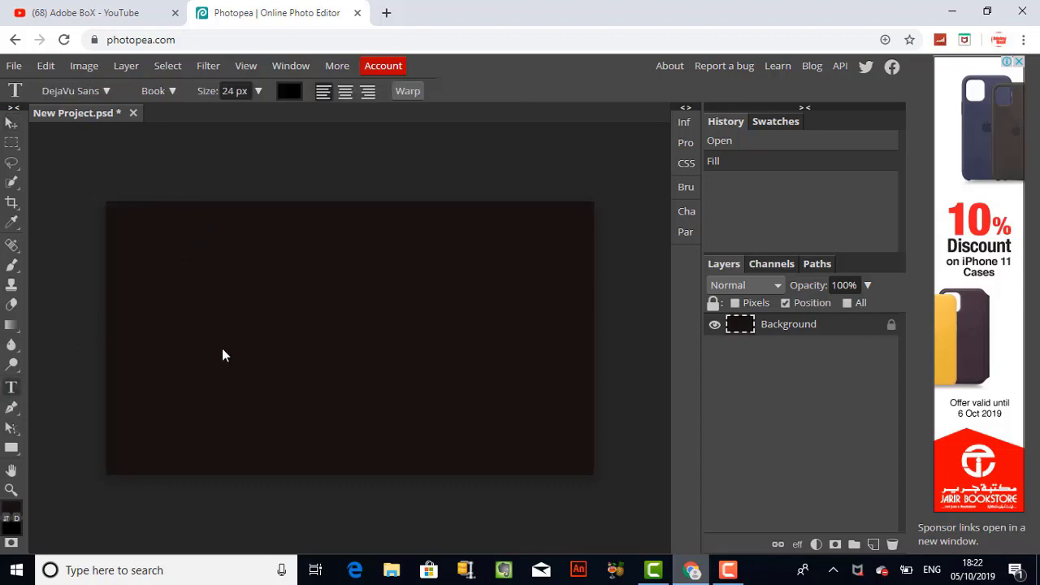
pyautogui.click(181, 325)
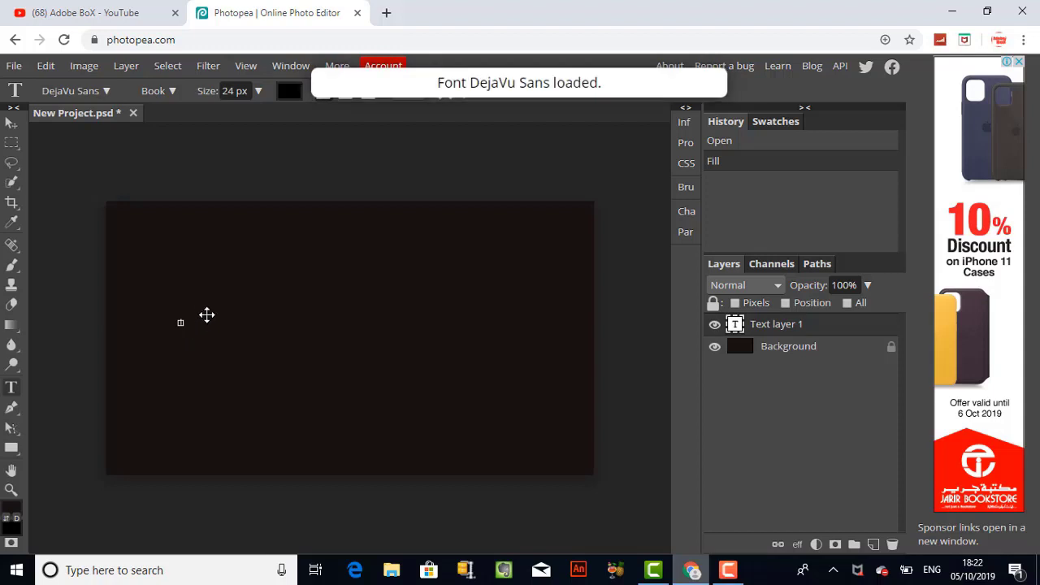
pyautogui.click(290, 93)
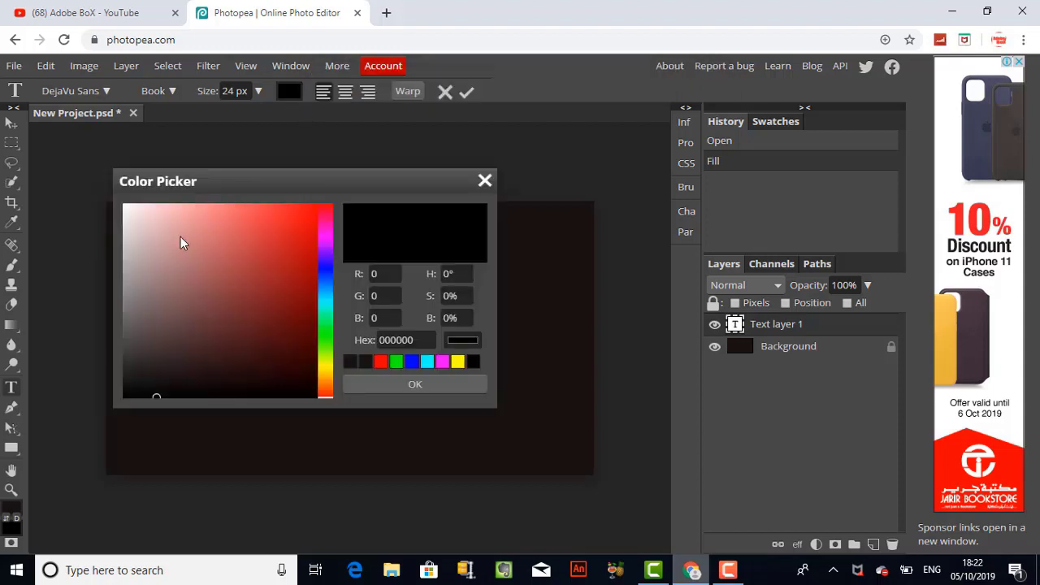
pyautogui.moveTo(180, 236); pyautogui.dragTo(124, 204)
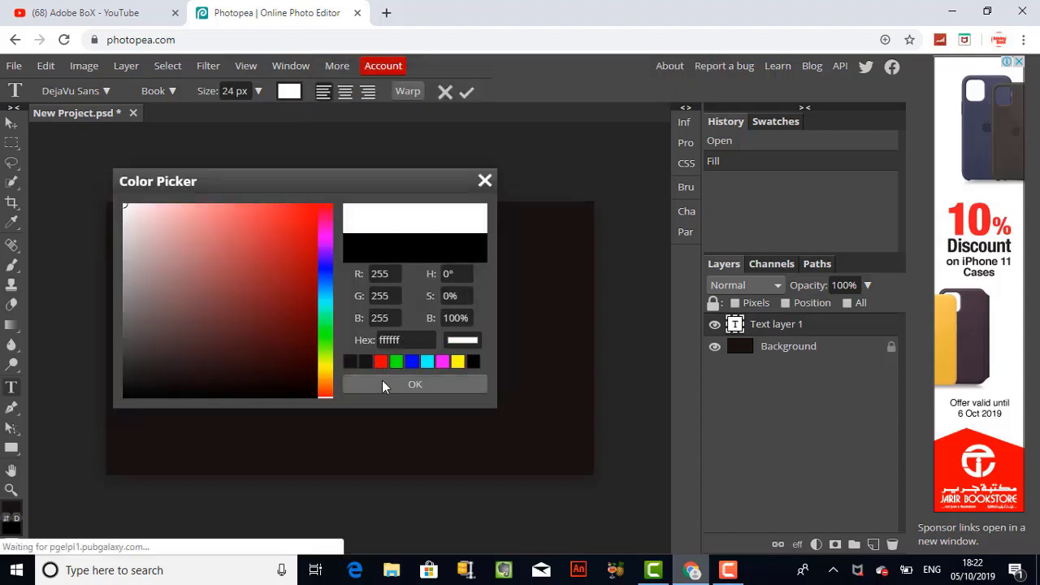
pyautogui.click(383, 385)
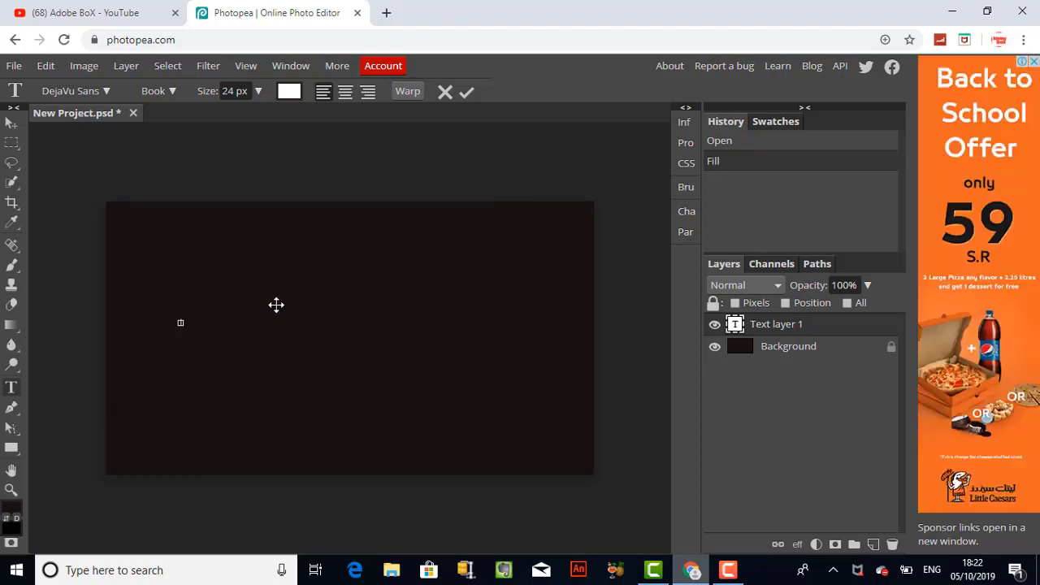
pyautogui.write('Adobe BoX')
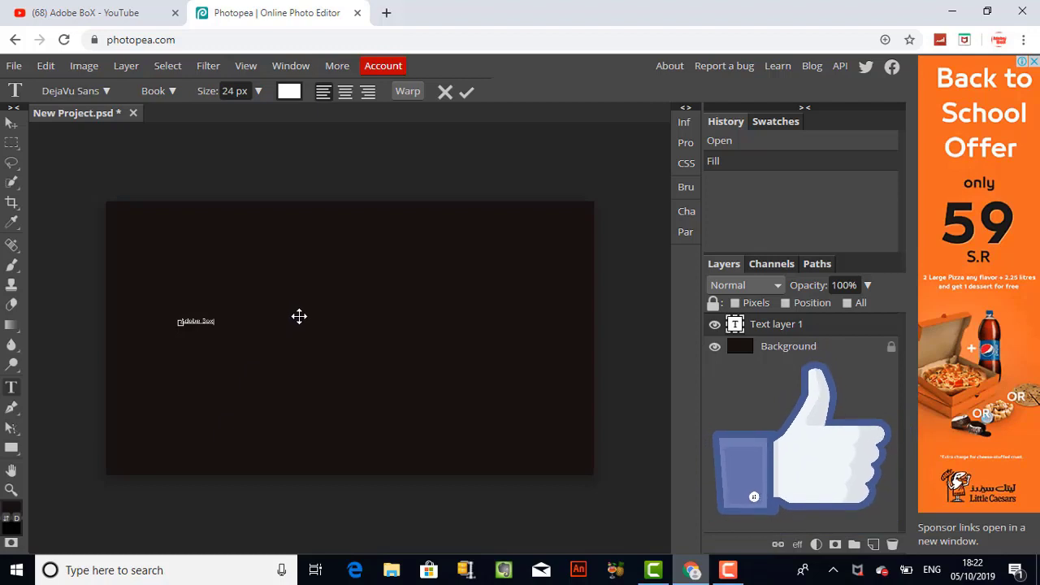
# Enlarge the 'Adobe BoX' text to 278 px and commit it.
pyautogui.hotkey('ctrl', 'a')
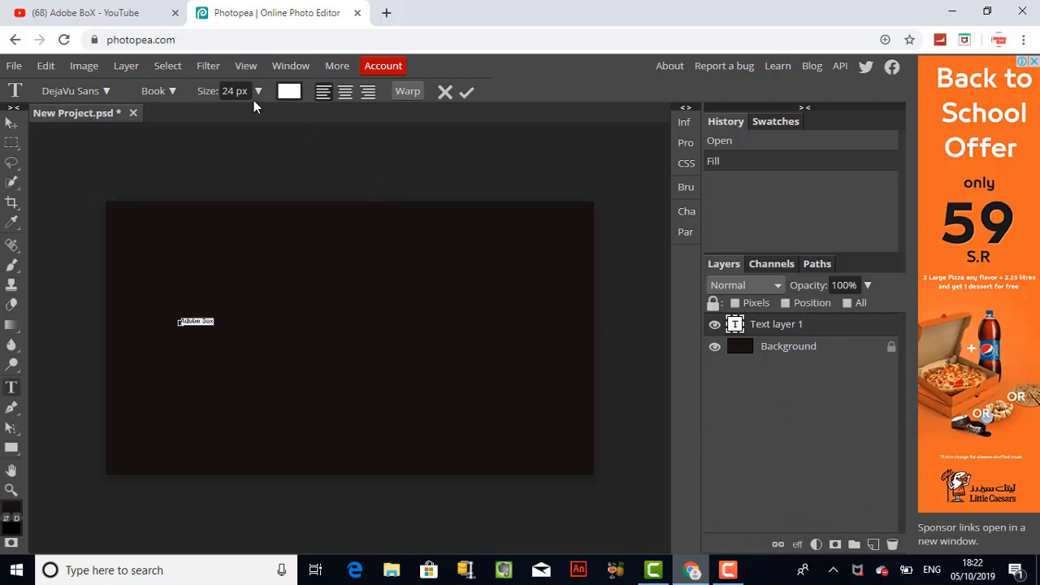
pyautogui.click(257, 89)
pyautogui.moveTo(227, 115)
pyautogui.mouseDown()
pyautogui.moveTo(256, 133)
pyautogui.moveTo(319, 112)
pyautogui.mouseUp()
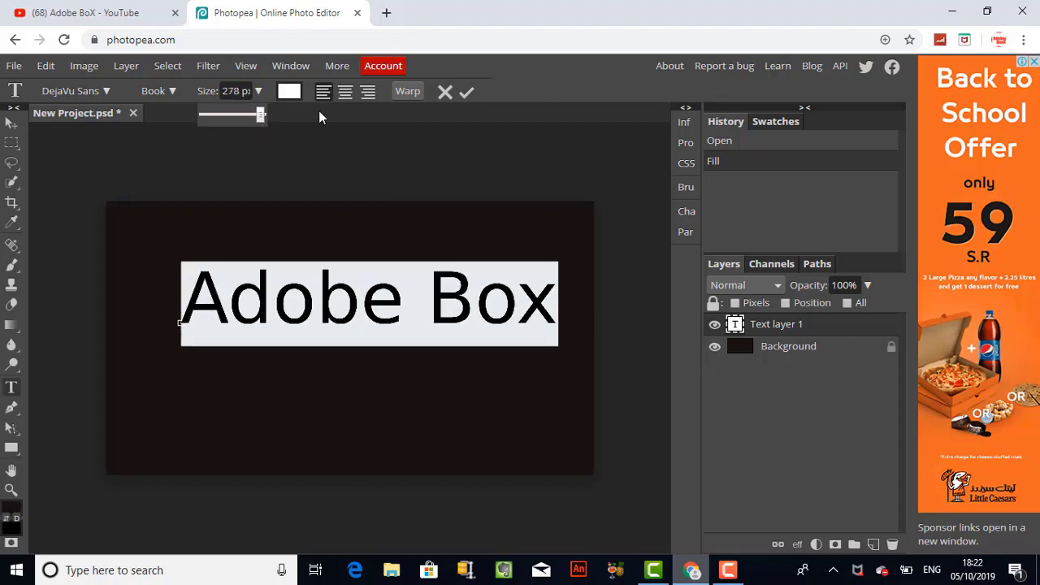
pyautogui.click(467, 92)
# Lower the Adobe Box text, scale it to about 111% with Free Transform, then click back into it.
pyautogui.click(12, 122)
pyautogui.moveTo(11, 142)
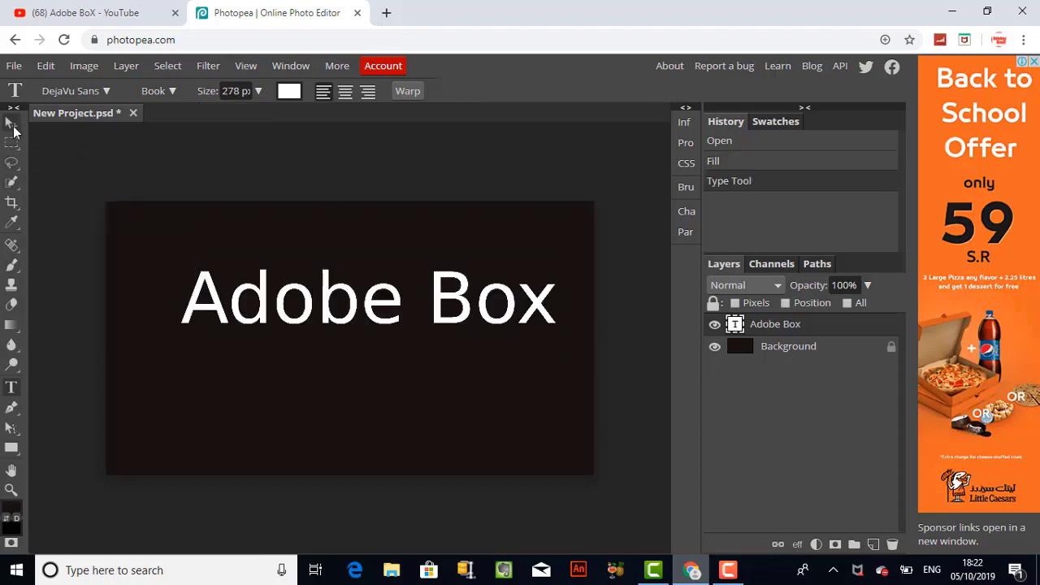
pyautogui.moveTo(190, 319); pyautogui.dragTo(188, 351)
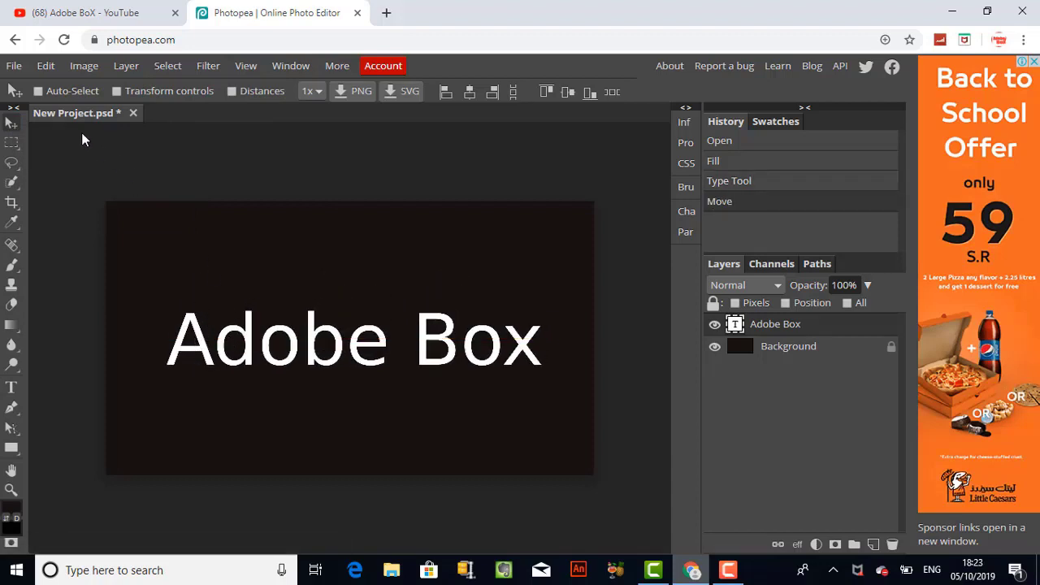
pyautogui.click(46, 66)
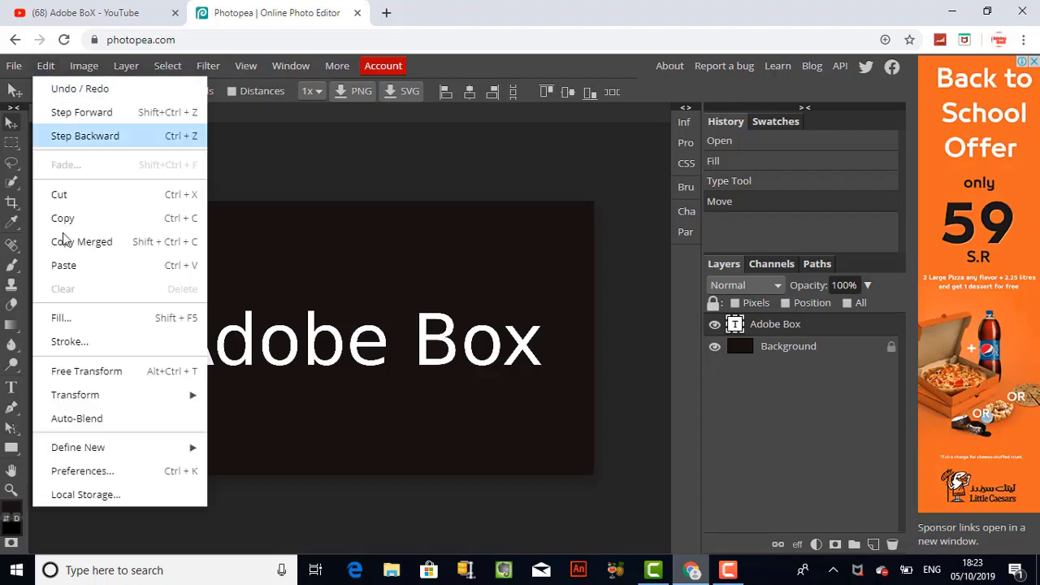
pyautogui.click(103, 374)
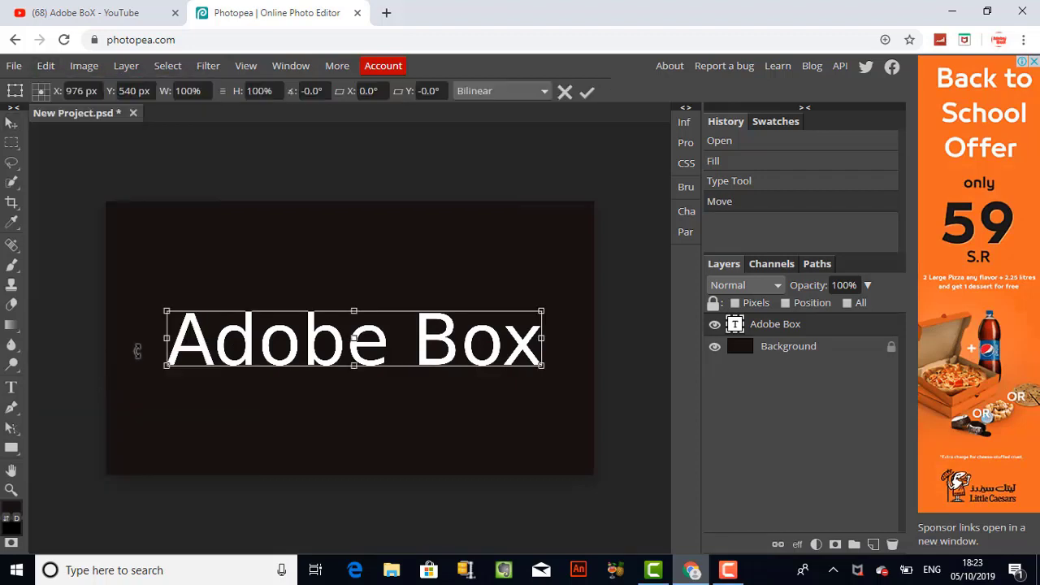
pyautogui.moveTo(541, 312); pyautogui.dragTo(546, 317)
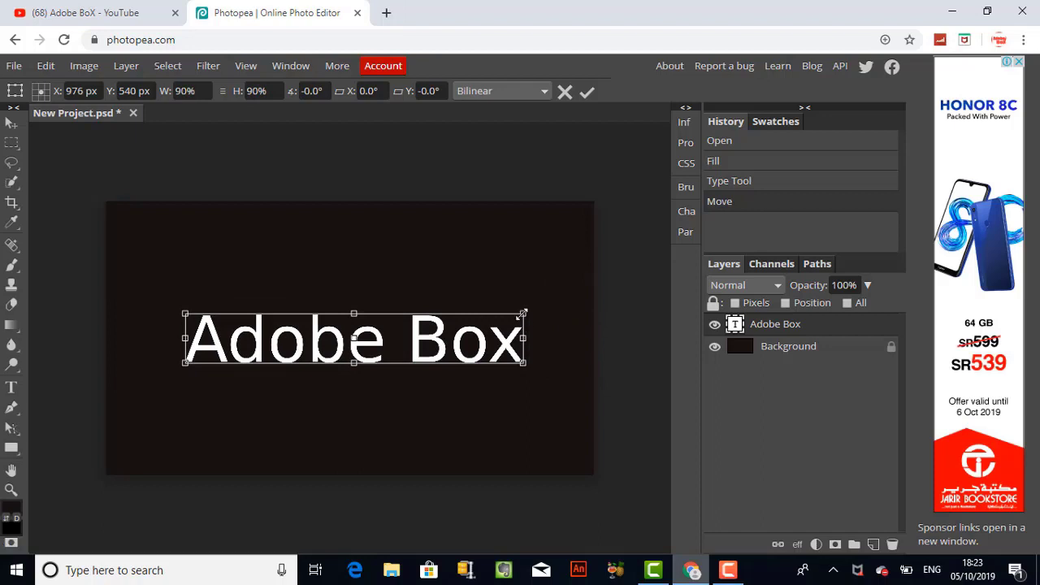
pyautogui.moveTo(523, 313); pyautogui.dragTo(562, 307)
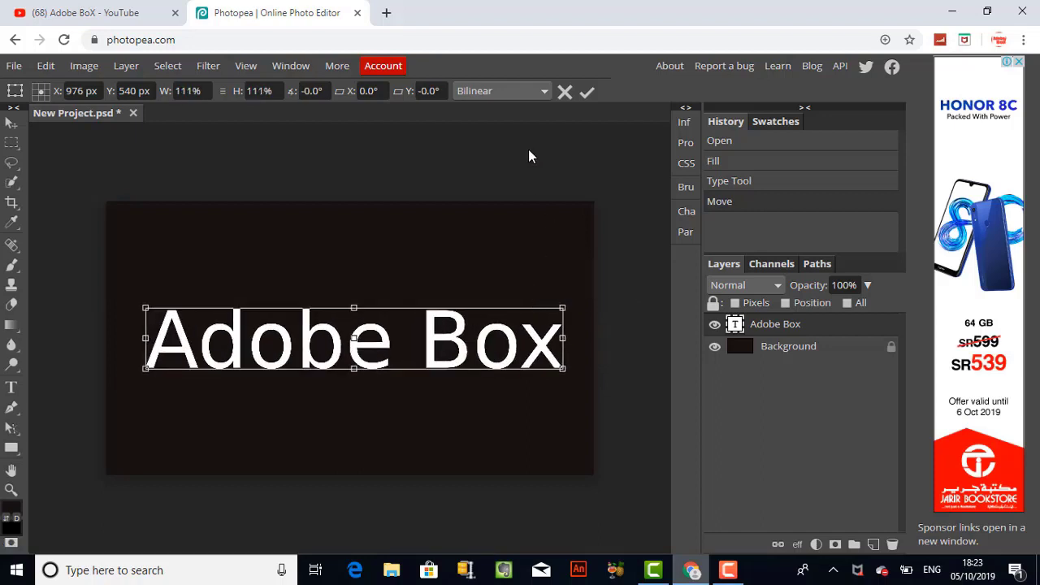
pyautogui.click(586, 91)
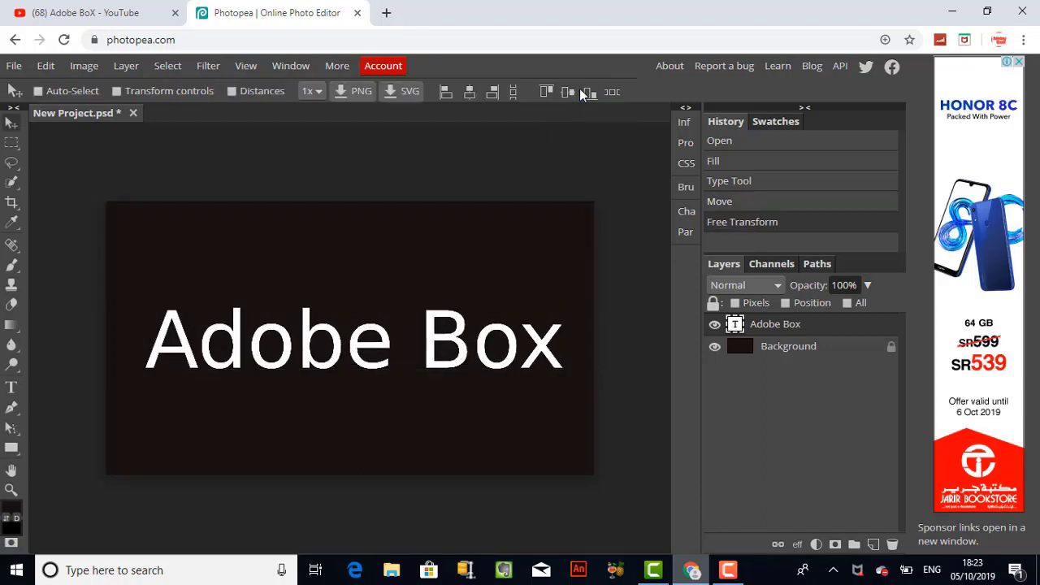
pyautogui.click(12, 388)
pyautogui.click(248, 349)
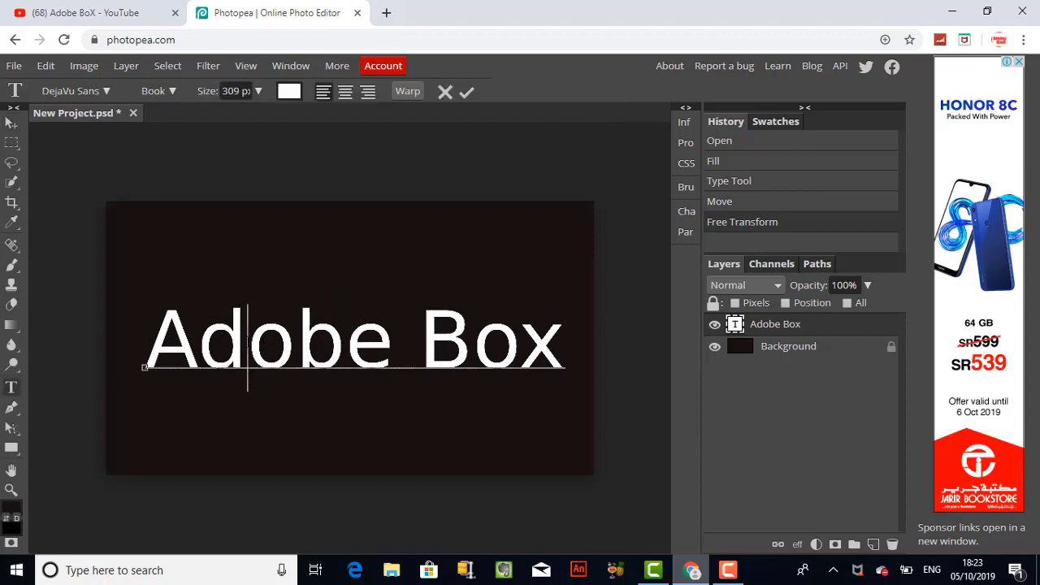
# Change the Adobe Box text to the distressed Destroy font.
pyautogui.hotkey('ctrl', 'a')
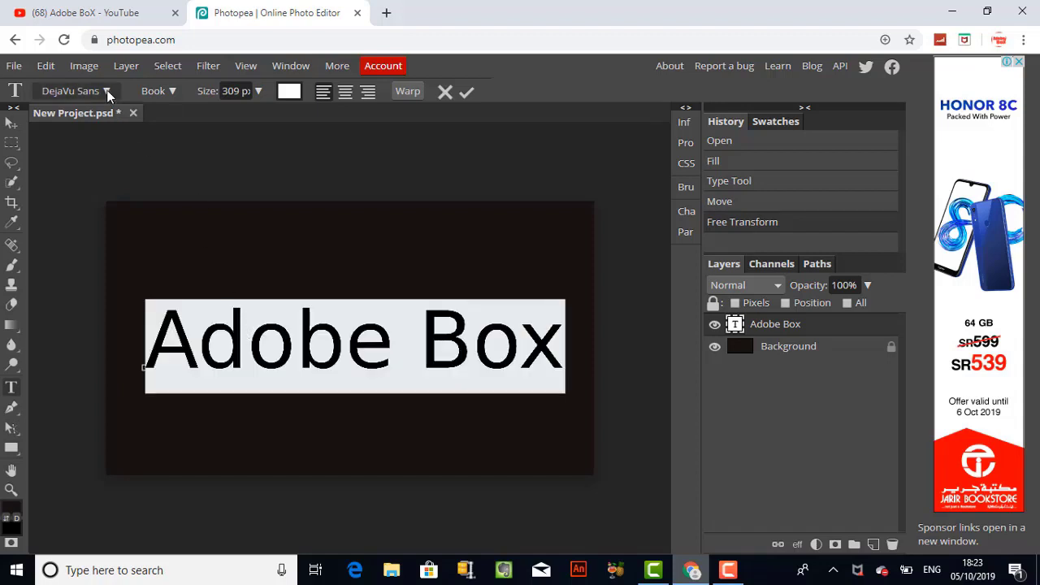
pyautogui.click(106, 91)
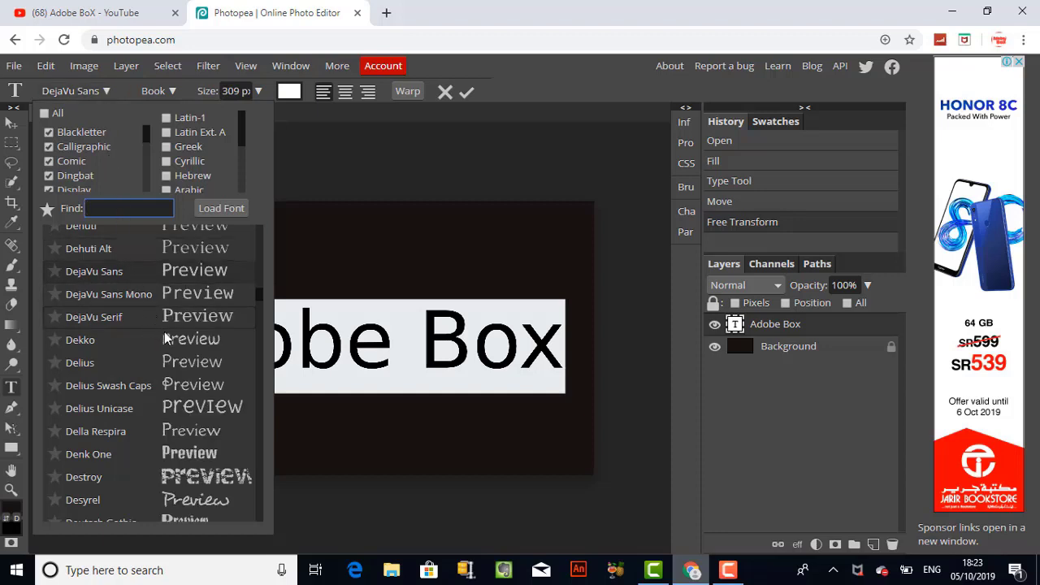
pyautogui.click(190, 480)
pyautogui.scroll(-3, 189, 480)
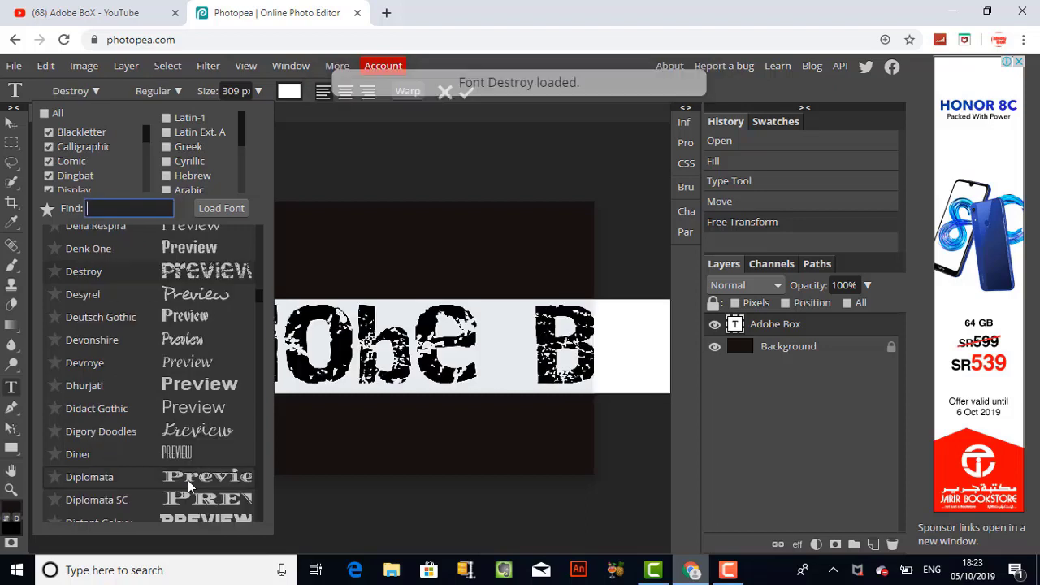
pyautogui.click(469, 92)
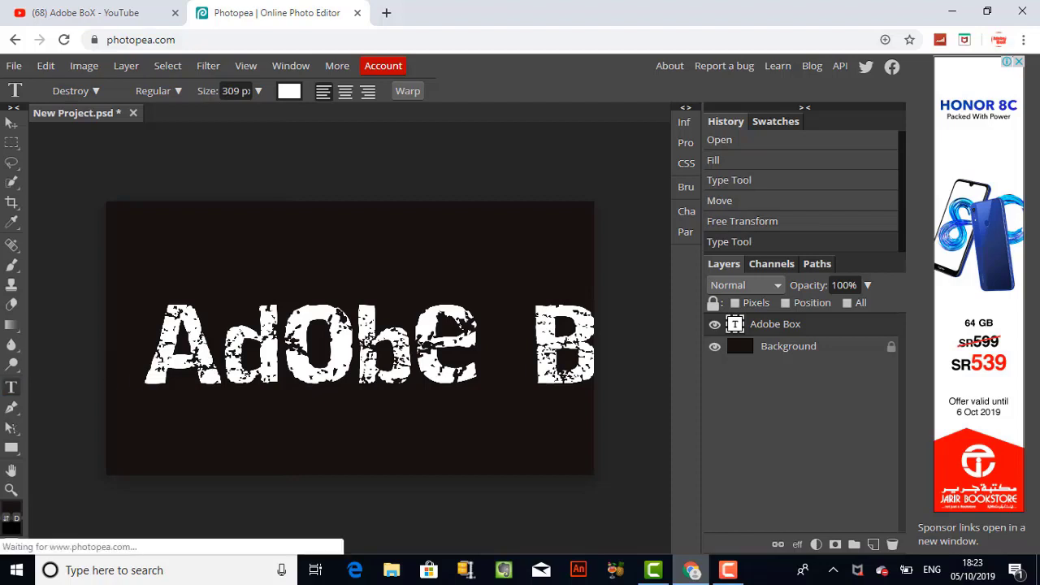
# Reduce the Adobe Box text size to 213 px.
pyautogui.click(225, 345)
pyautogui.hotkey('ctrl', 'a')
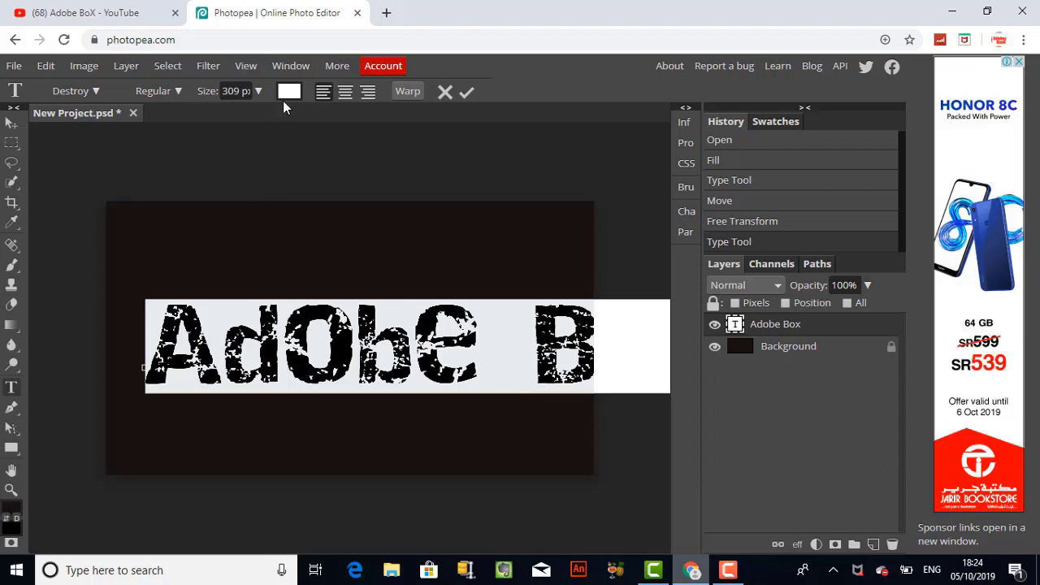
pyautogui.click(259, 91)
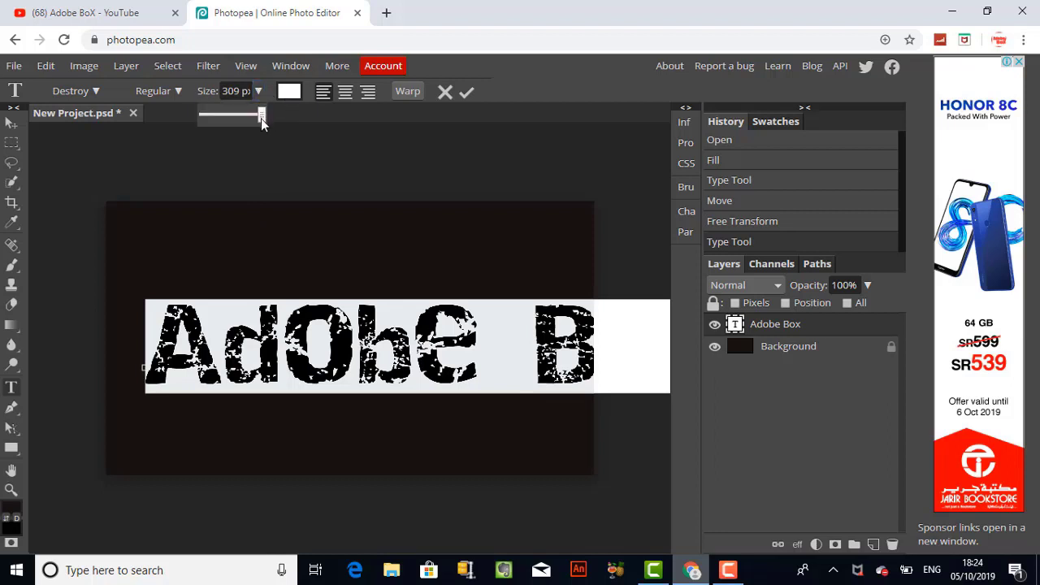
pyautogui.moveTo(261, 118); pyautogui.dragTo(255, 130)
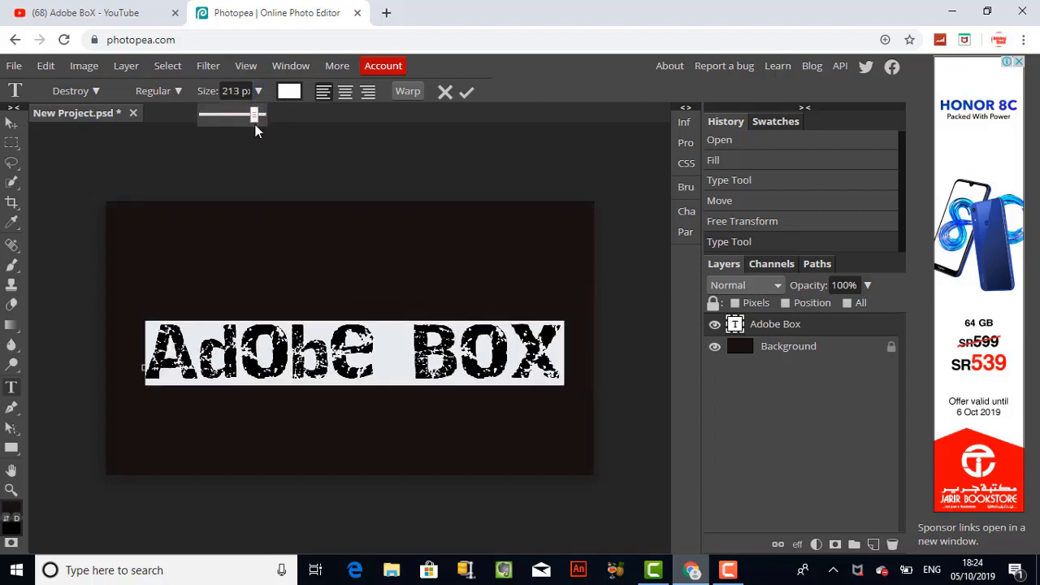
# Recolour the text yellow-green c5ff00 and commit the edits.
pyautogui.click(289, 91)
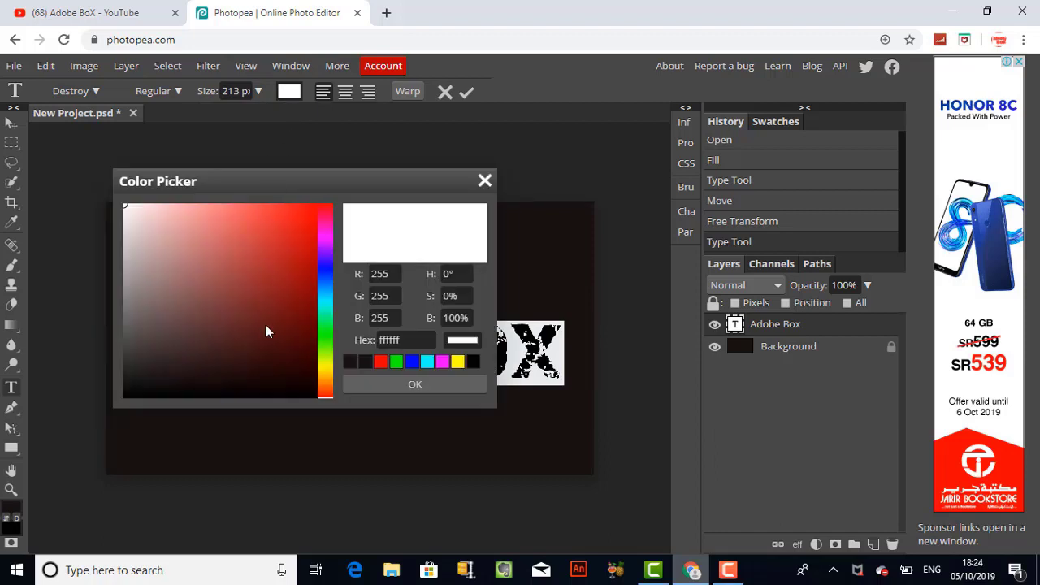
pyautogui.click(329, 372)
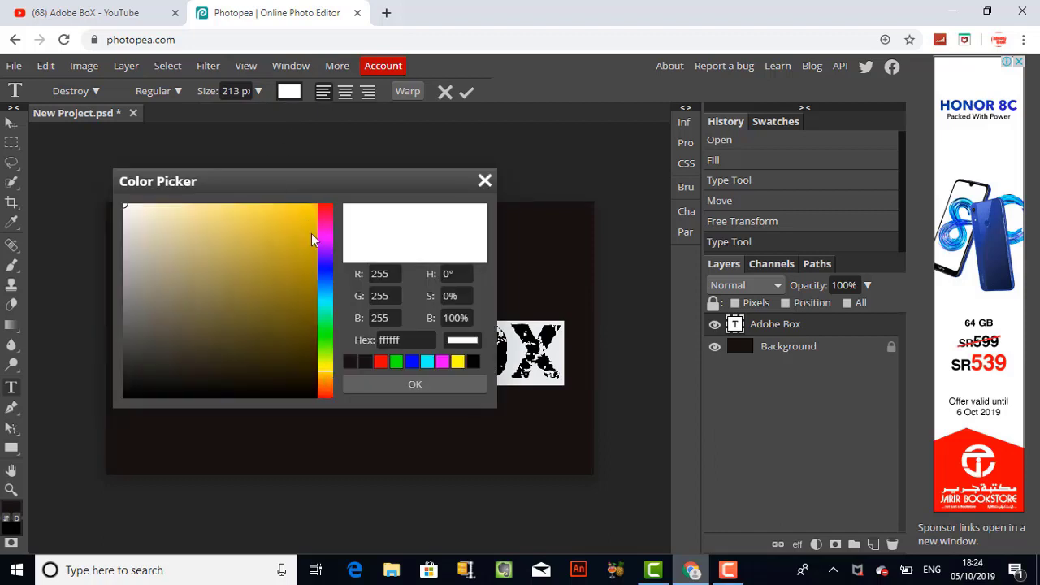
pyautogui.moveTo(326, 367); pyautogui.dragTo(330, 372)
pyautogui.moveTo(316, 274); pyautogui.dragTo(325, 204)
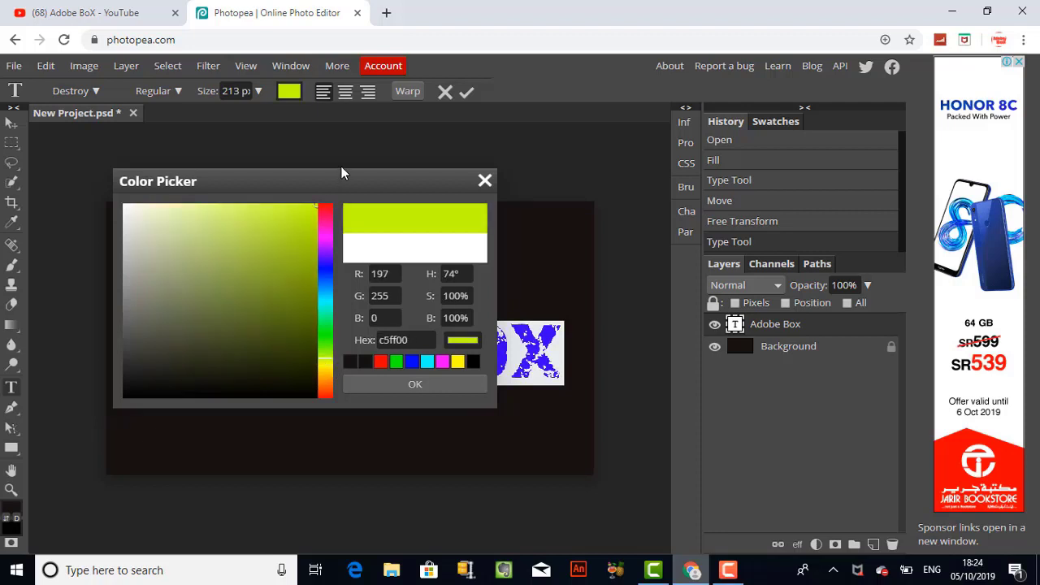
pyautogui.click(416, 383)
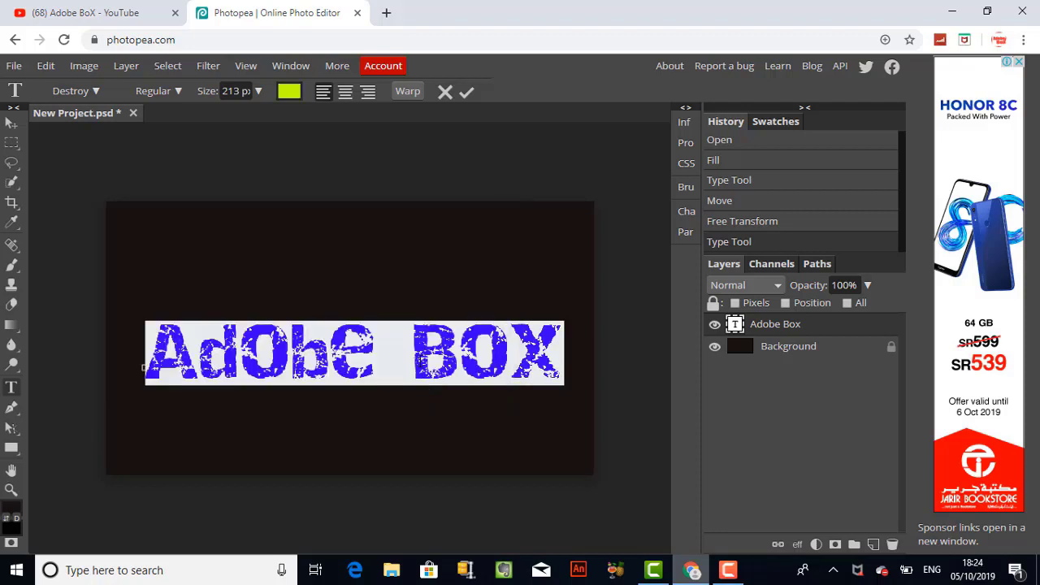
pyautogui.click(467, 91)
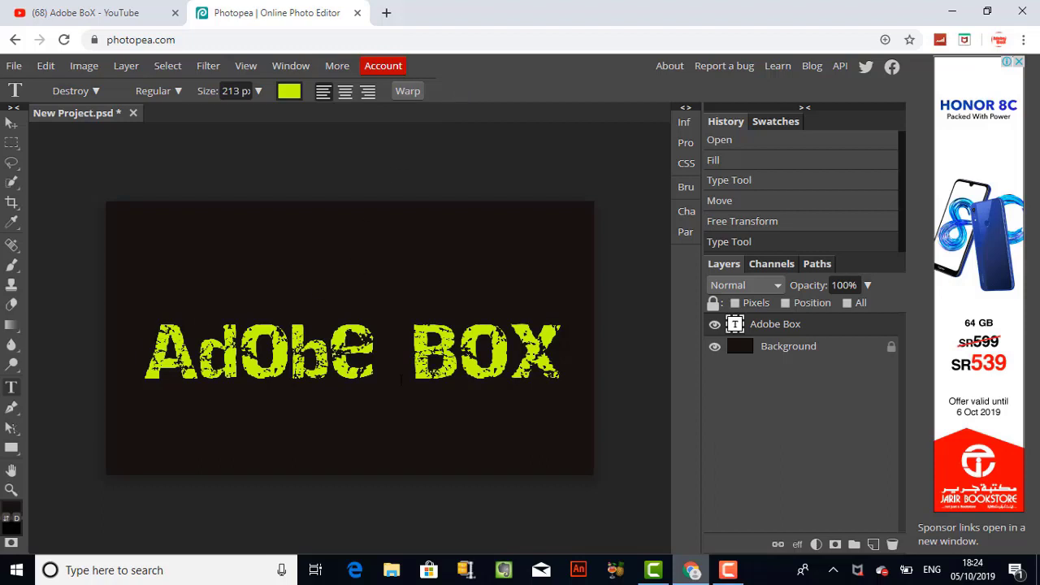
# Add a red ff0000 Stroke effect, 15 px wide at about 71% opacity.
pyautogui.click(798, 544)
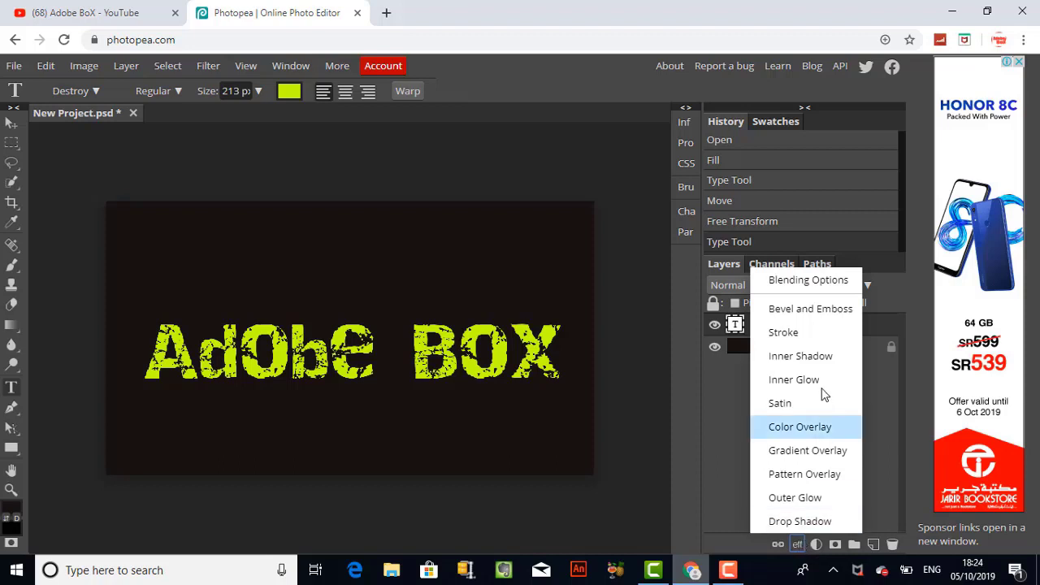
pyautogui.click(804, 330)
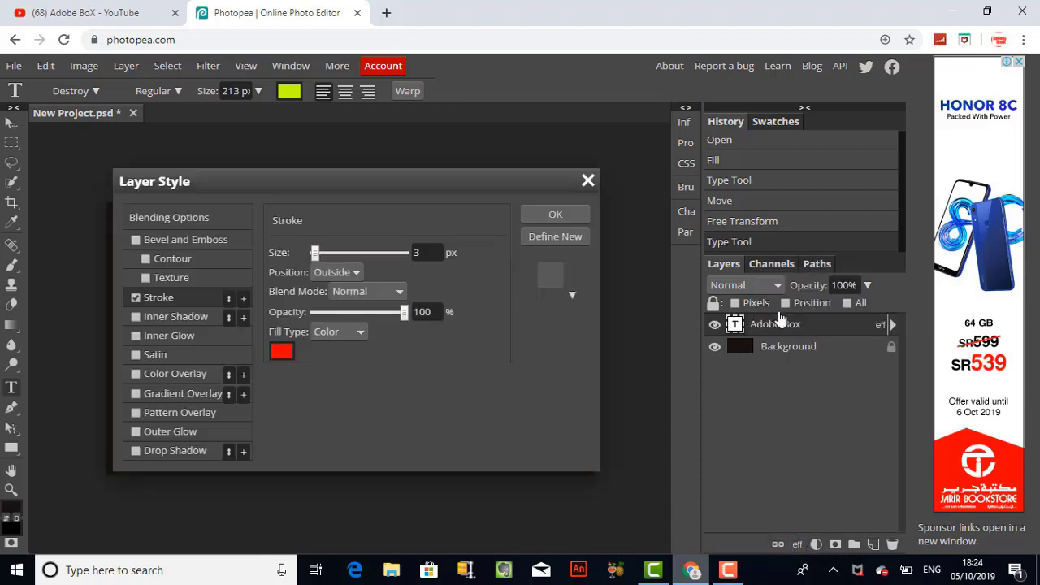
pyautogui.moveTo(268, 180); pyautogui.dragTo(488, 182)
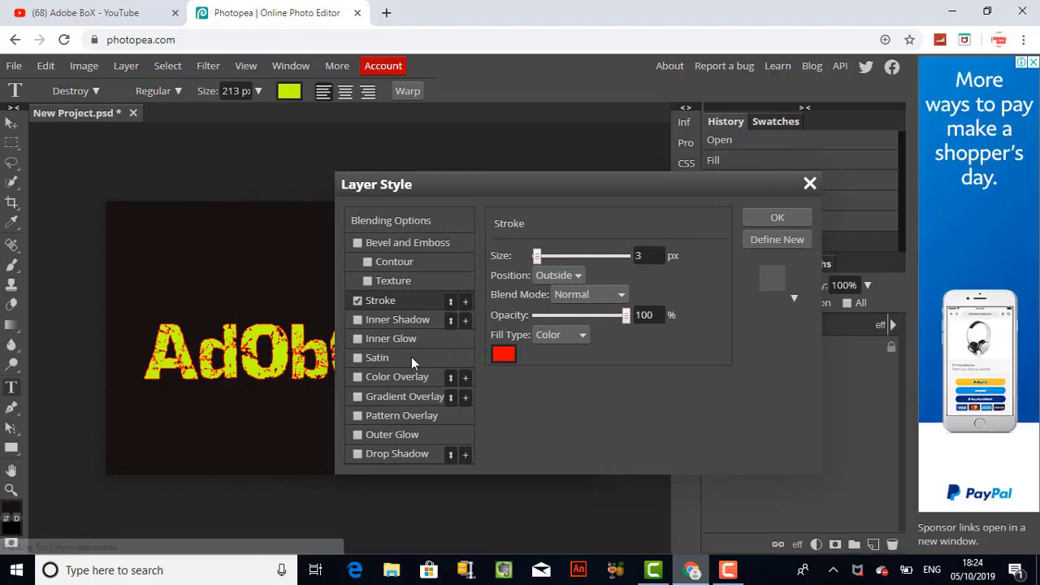
pyautogui.click(504, 355)
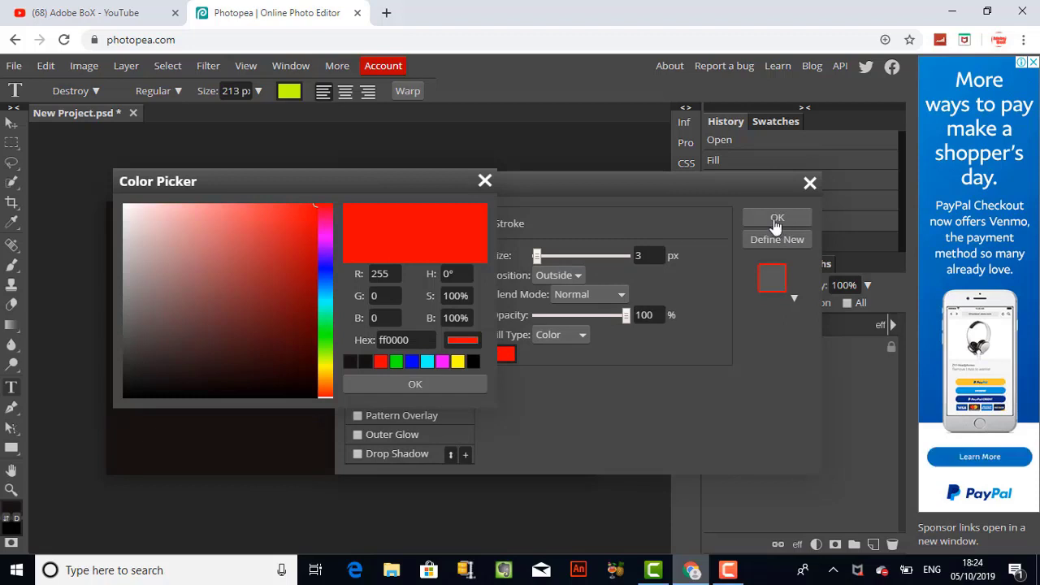
pyautogui.click(773, 218)
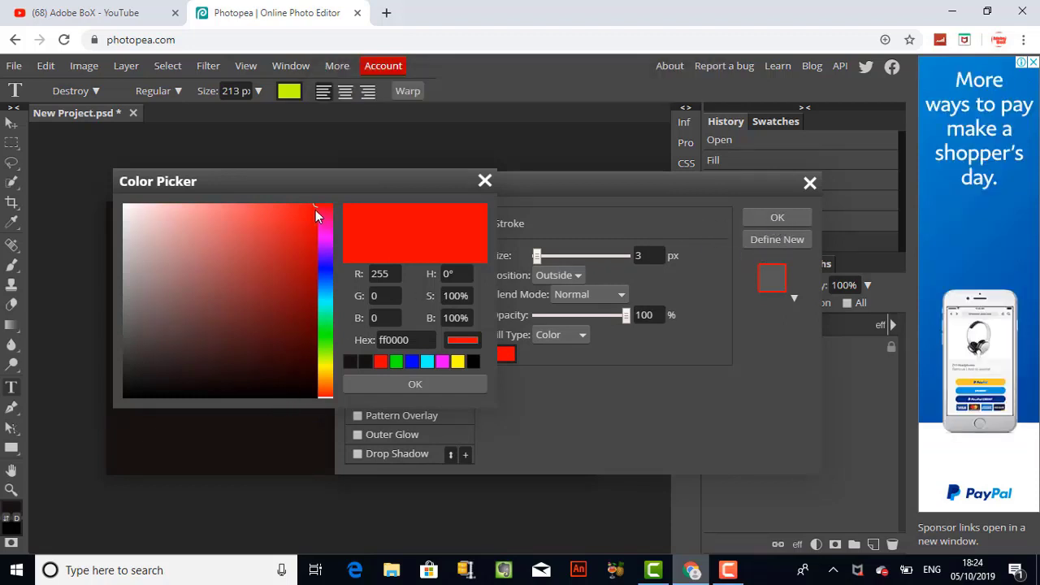
pyautogui.click(417, 384)
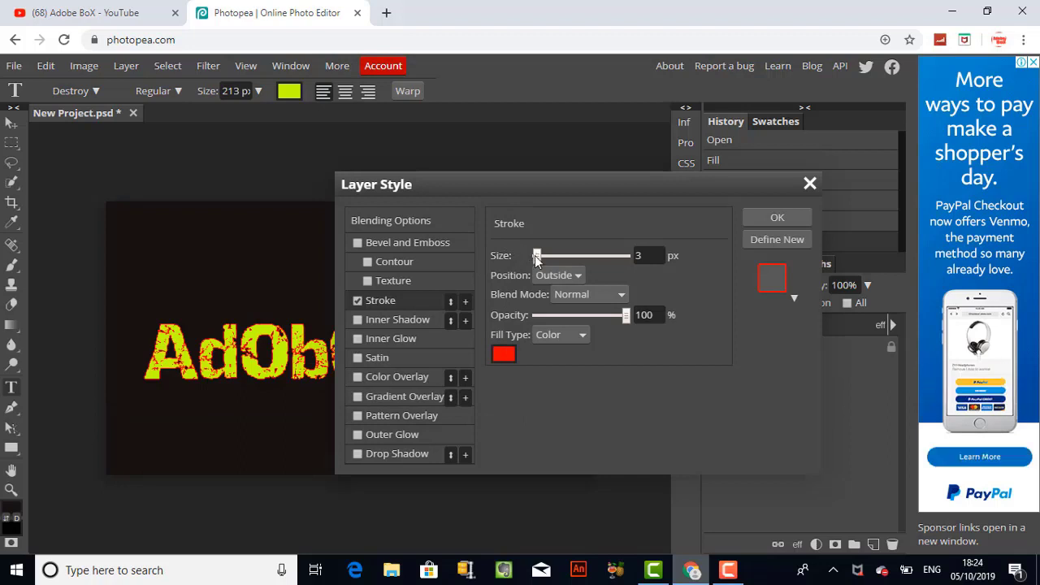
pyautogui.moveTo(536, 256)
pyautogui.mouseDown()
pyautogui.moveTo(551, 256)
pyautogui.moveTo(542, 255)
pyautogui.mouseUp()
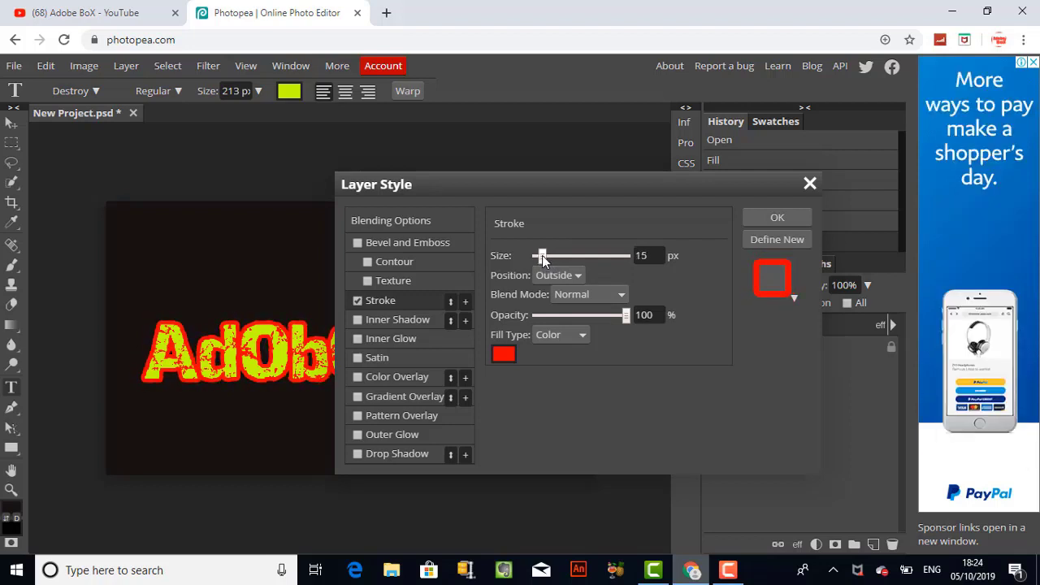
pyautogui.moveTo(625, 315)
pyautogui.mouseDown()
pyautogui.moveTo(531, 334)
pyautogui.moveTo(601, 319)
pyautogui.mouseUp()
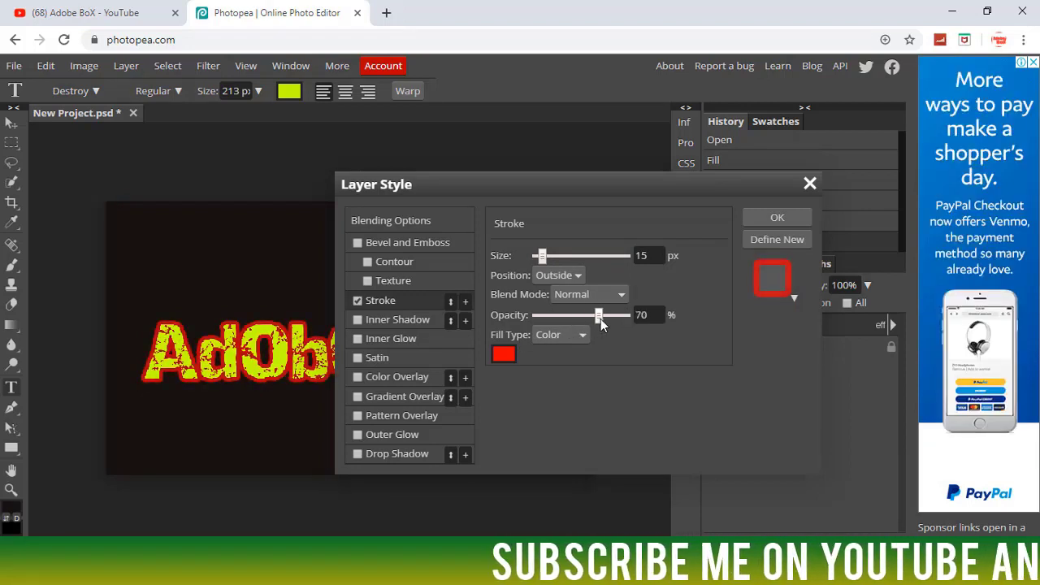
pyautogui.click(777, 217)
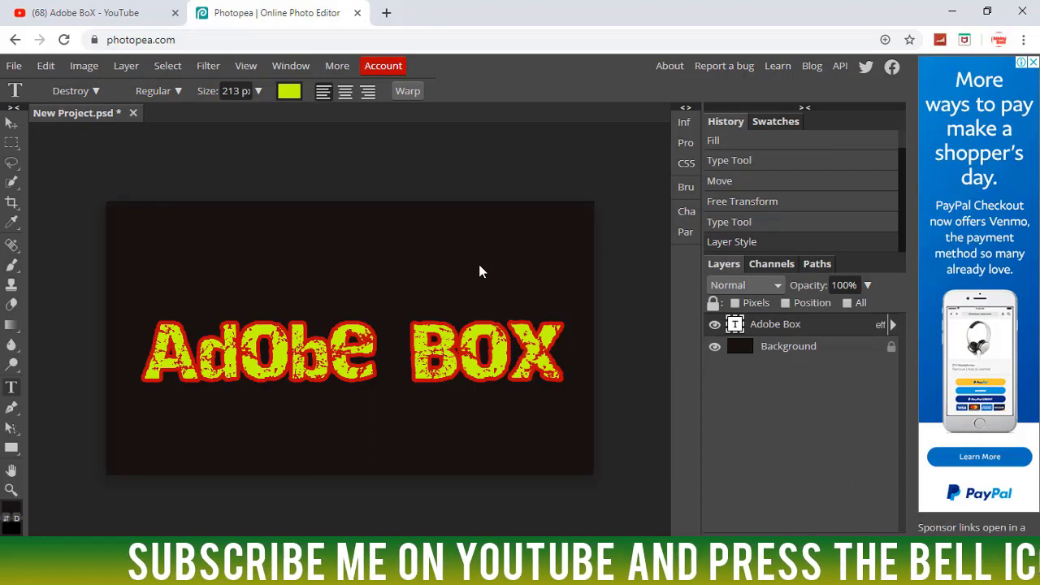